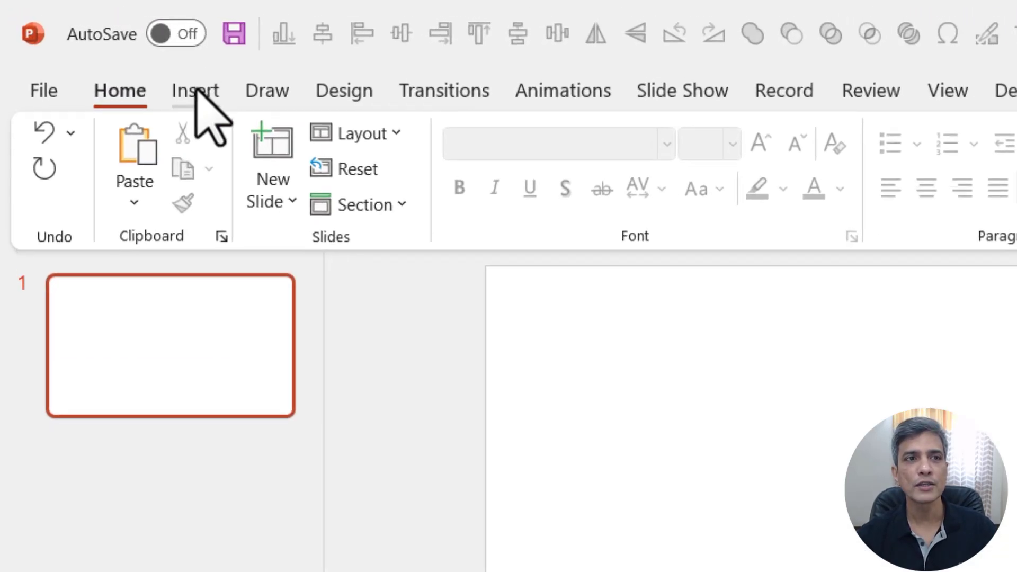
- Insert the stock illustration of a desk lamp with a light cone, found by searching 'lamp'
click(196, 88)
click(219, 197)
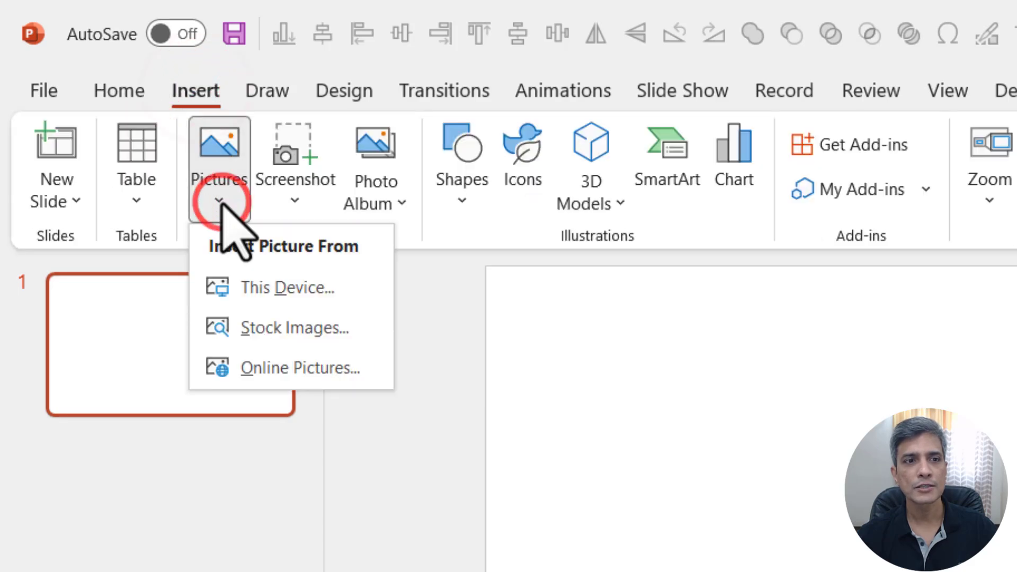
click(279, 322)
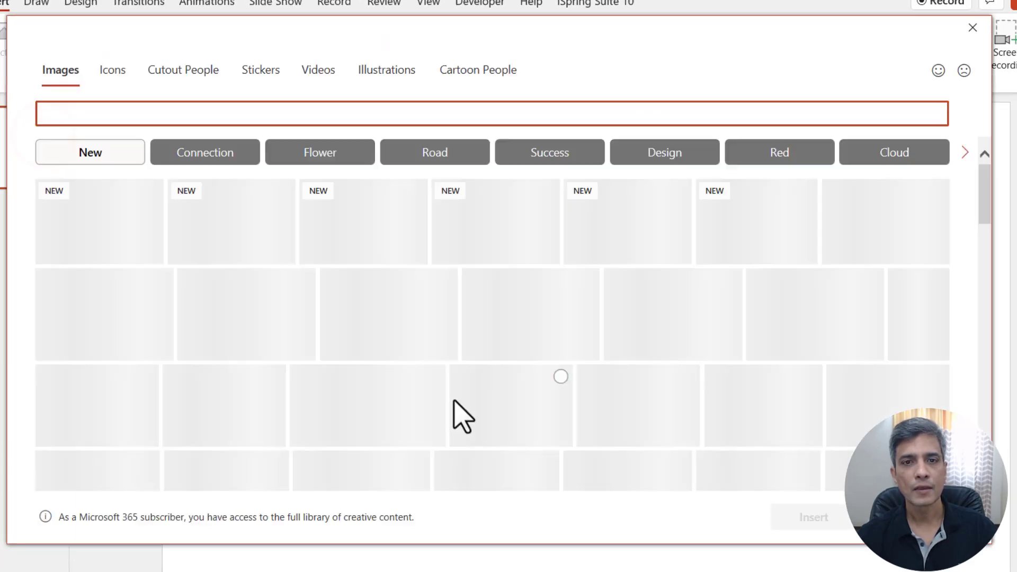
click(381, 69)
text(lamp)
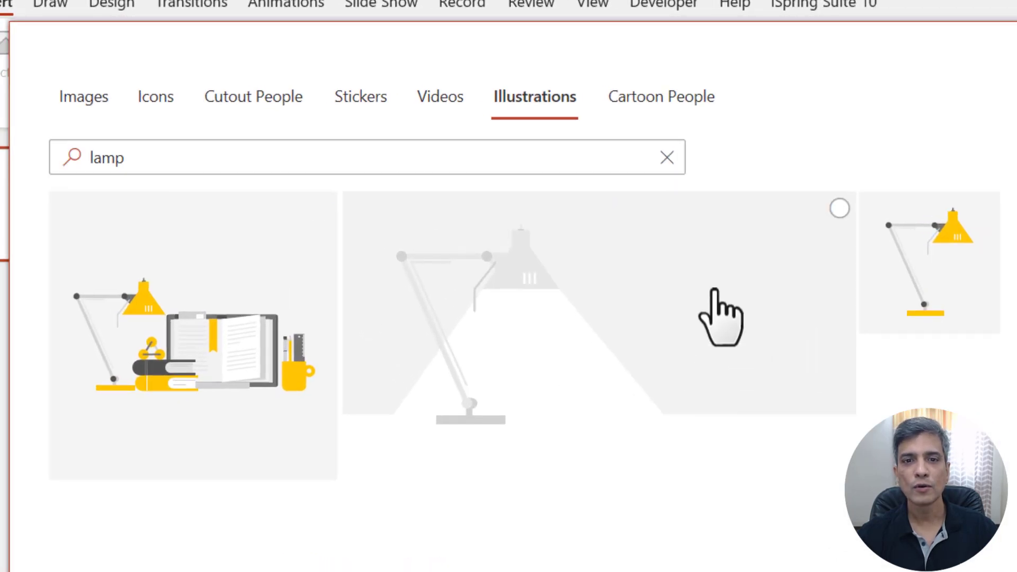
click(714, 290)
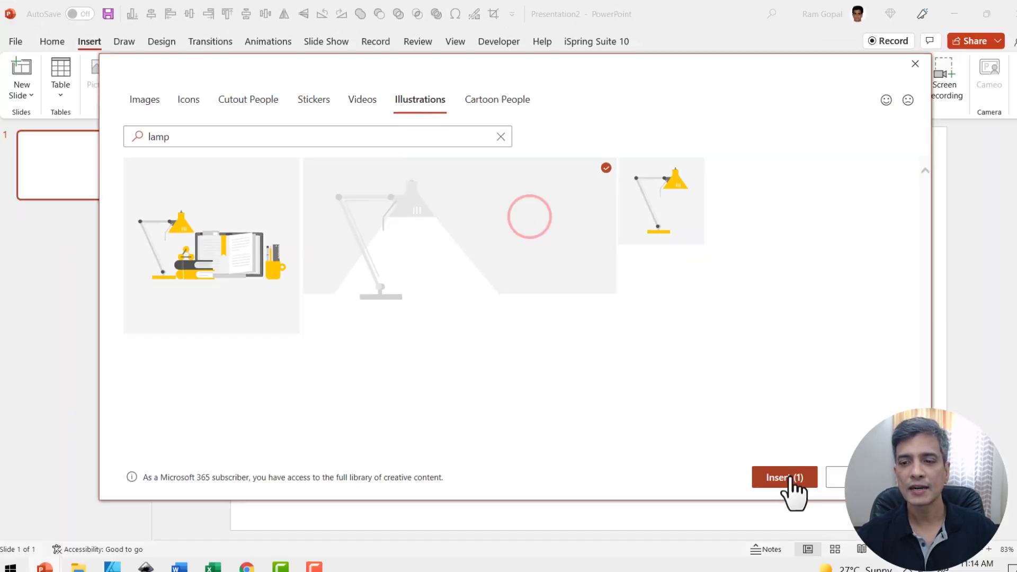
click(779, 474)
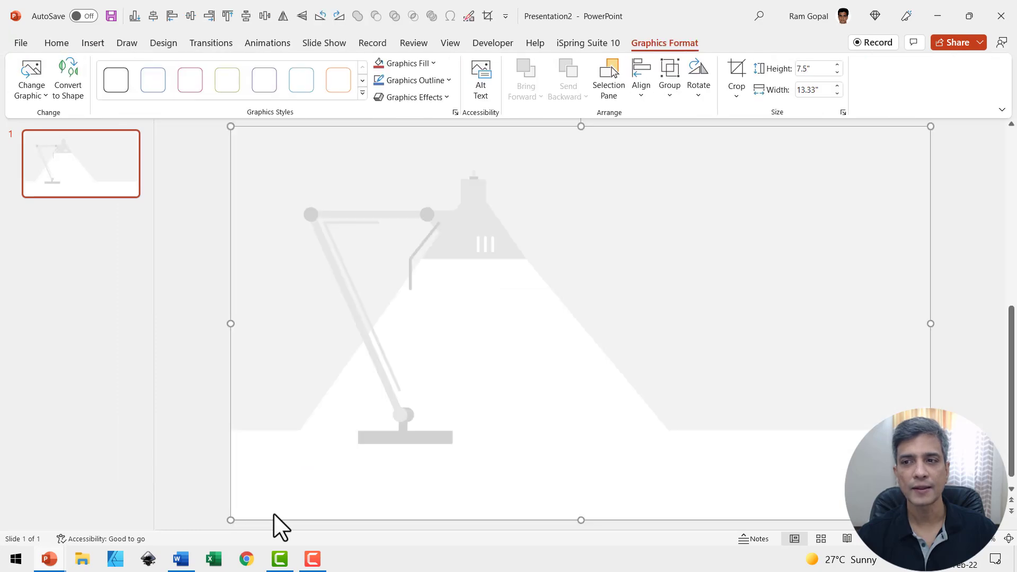
- Convert the lamp illustration into editable shapes
right_click(468, 291)
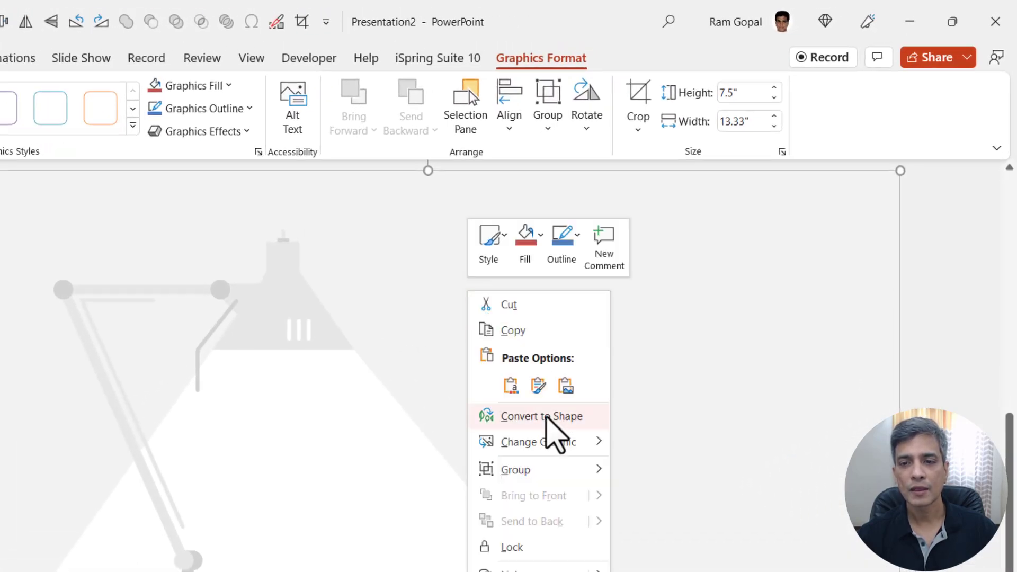
click(547, 420)
click(924, 252)
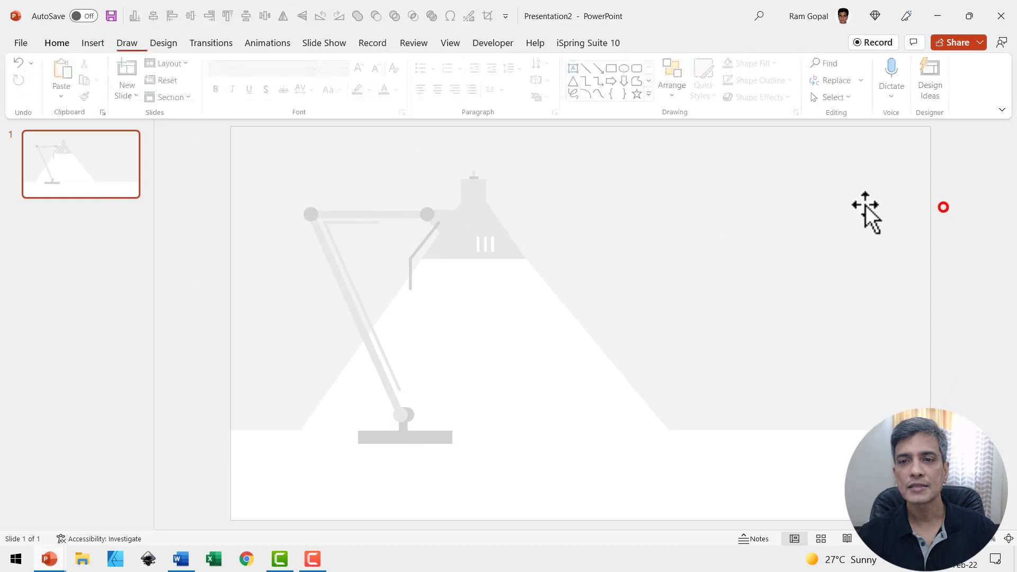
- Delete the grey background shape and the white light-cone shape
click(710, 246)
key(Delete)
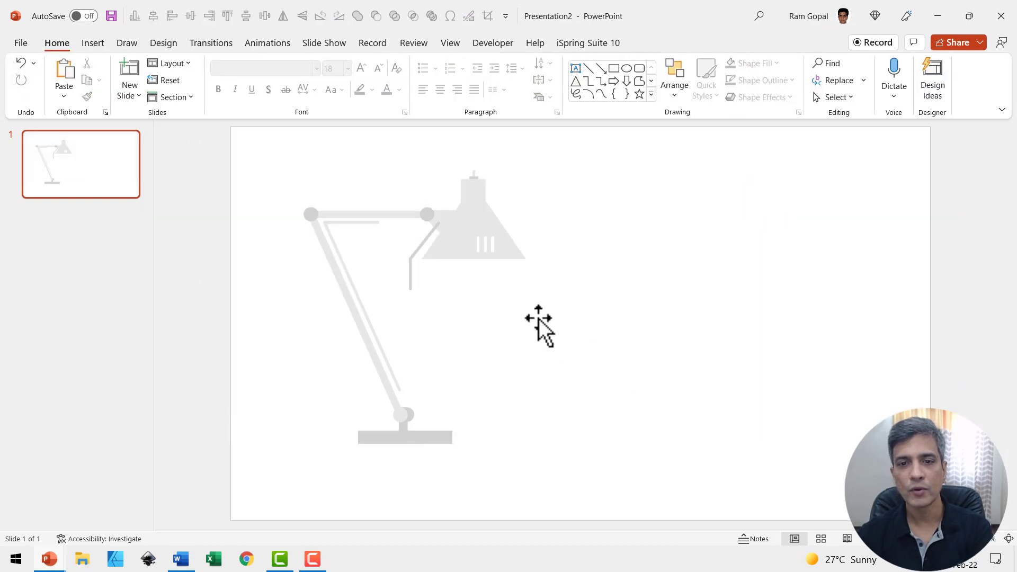
click(538, 318)
key(Delete)
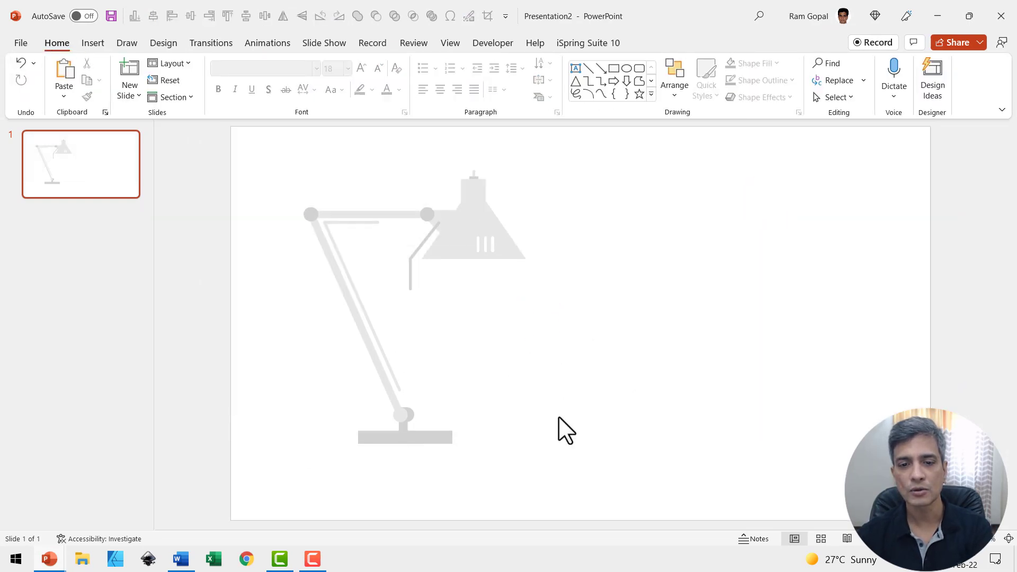
- Fill the wide bottom box dark olive to form the desk
click(559, 460)
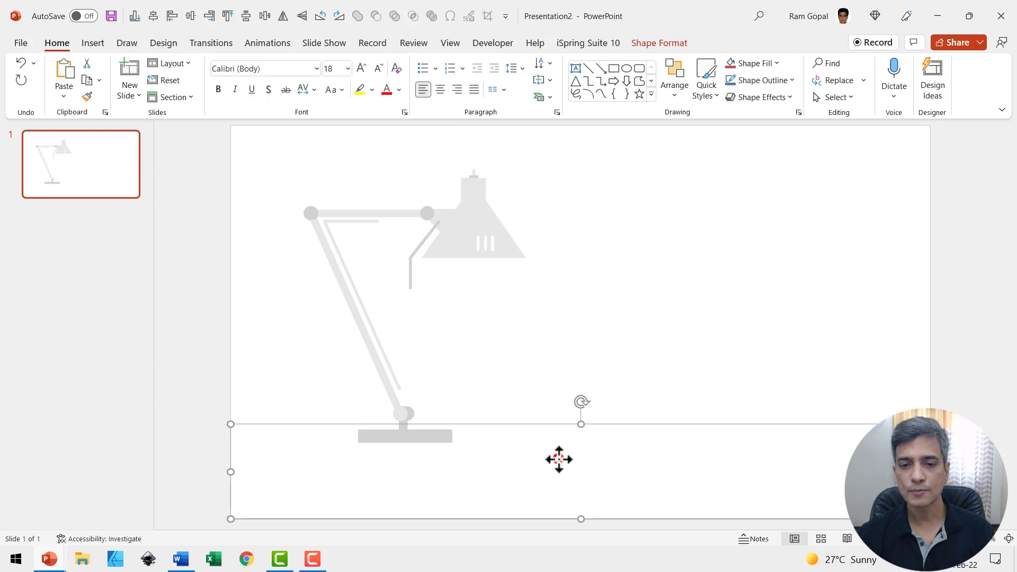
click(761, 60)
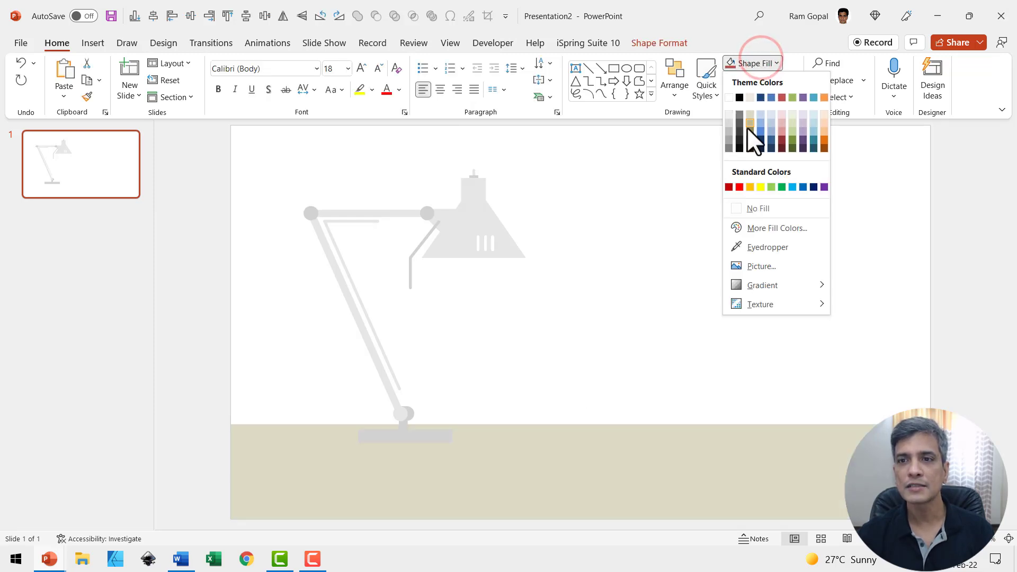
click(749, 138)
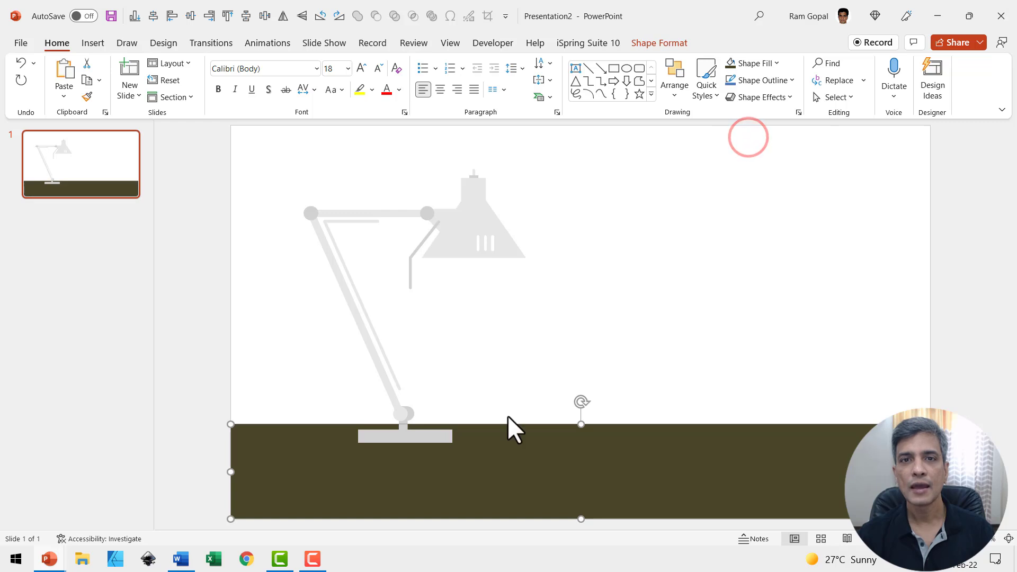
- Recolour the lamp base black and the arm dark grey, then select the lamp-head pieces
click(405, 441)
click(766, 62)
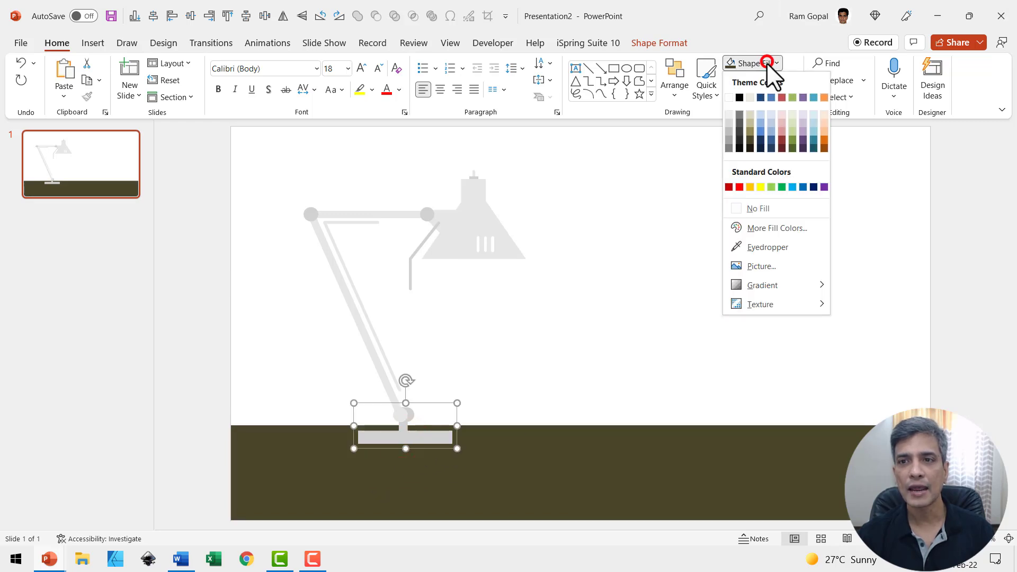
click(738, 141)
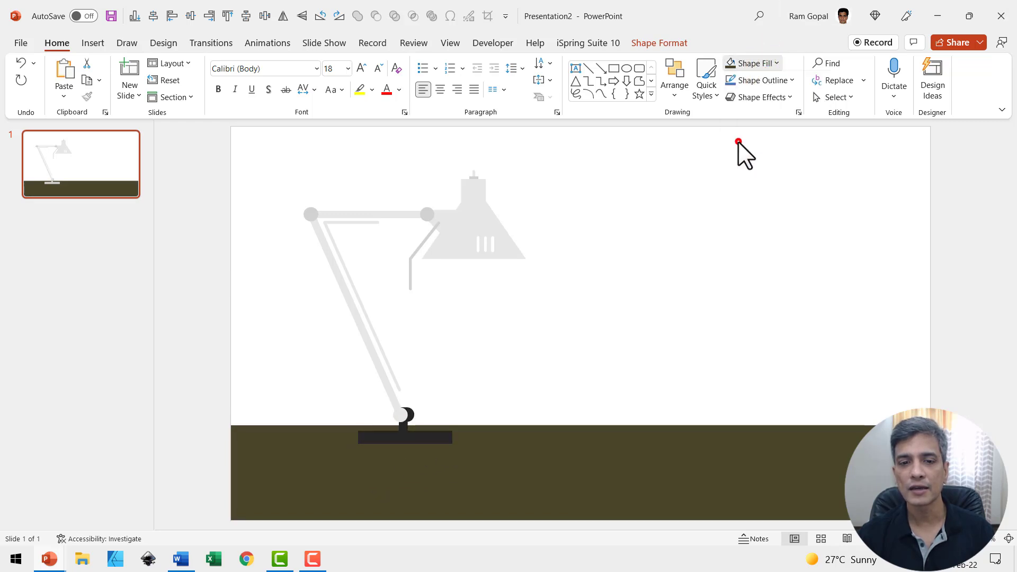
click(375, 353)
click(770, 62)
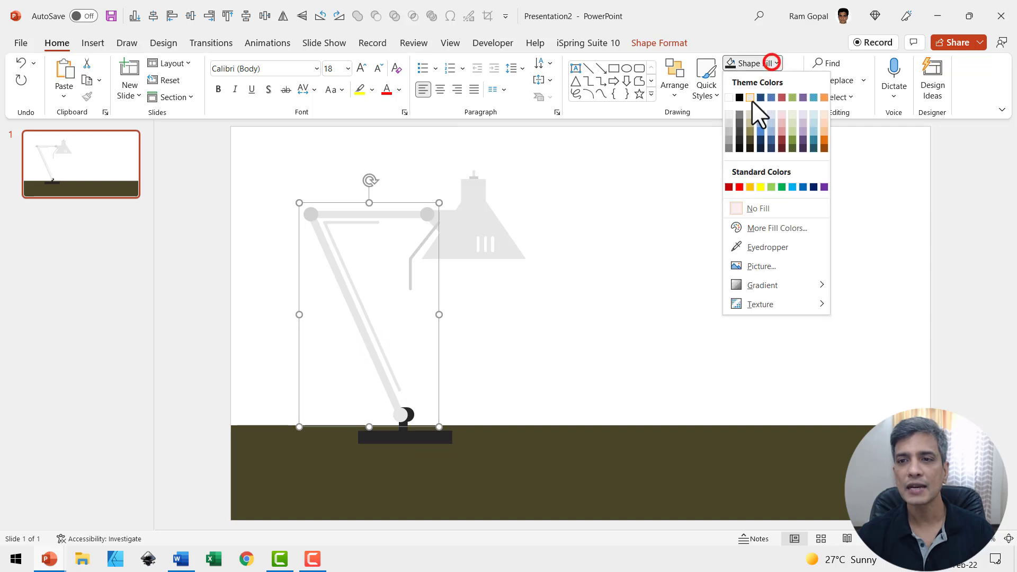
drag(966, 364, 378, 139)
- Ungroup the lamp head into separate shapes
right_click(463, 198)
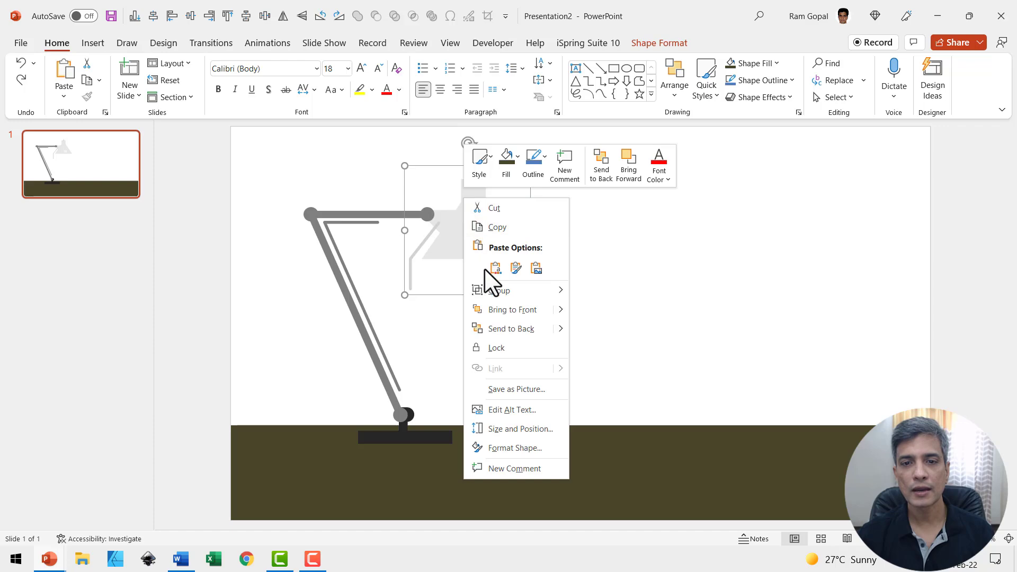
mouse_move(507, 291)
click(603, 333)
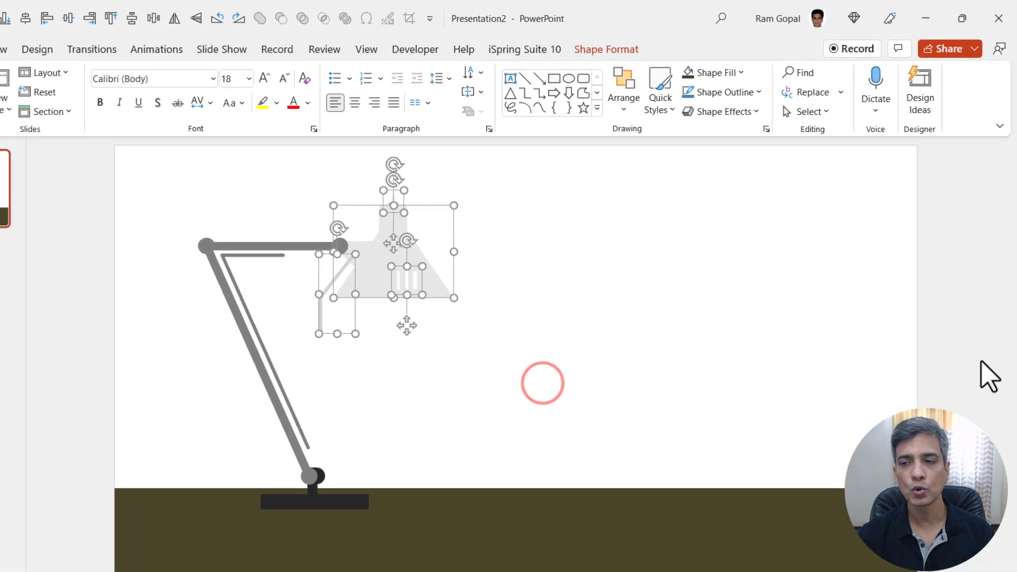
click(858, 311)
- Fill the lamp shade dark olive and the arm connector black, then select all head pieces
click(468, 229)
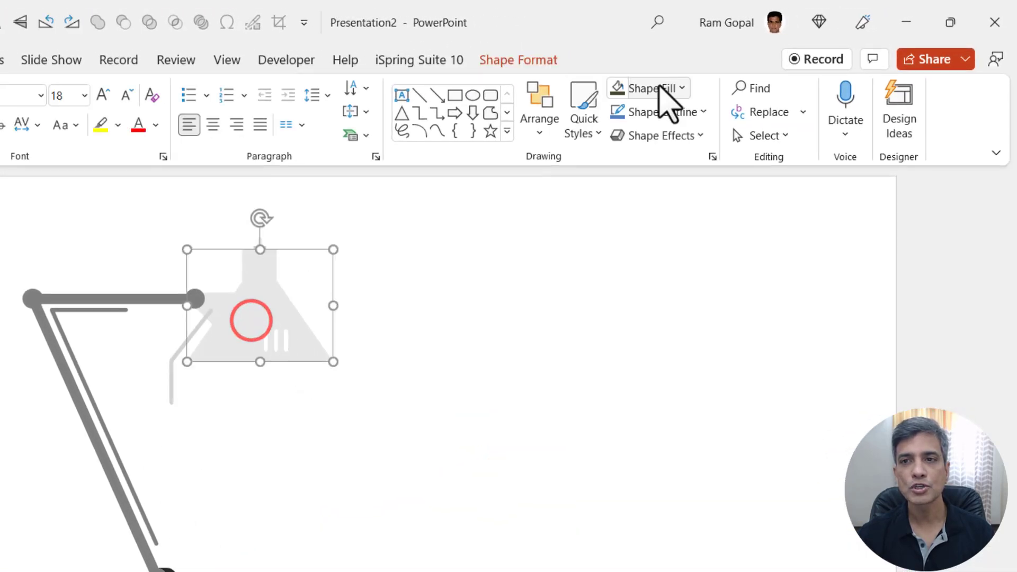
click(657, 88)
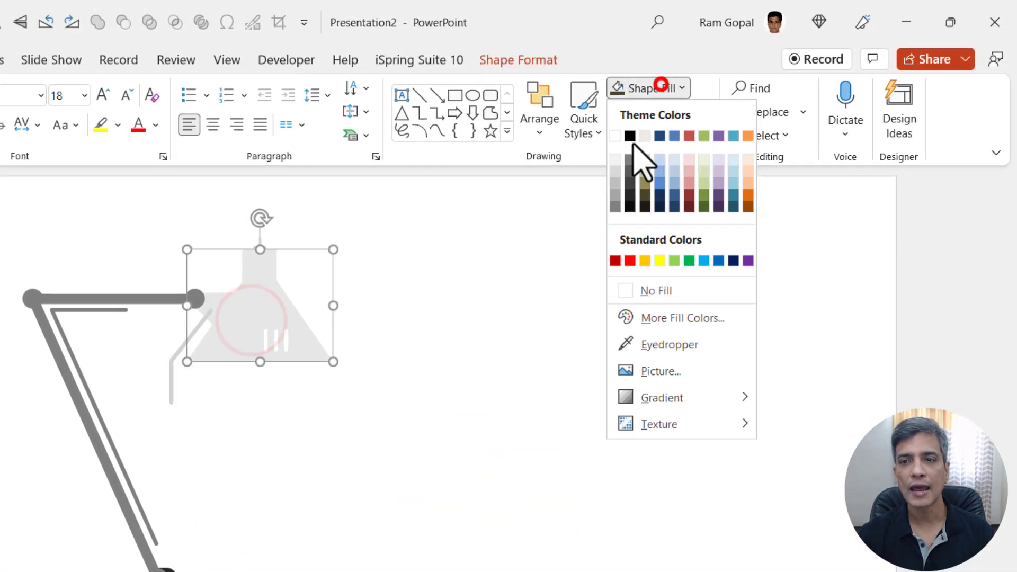
click(644, 194)
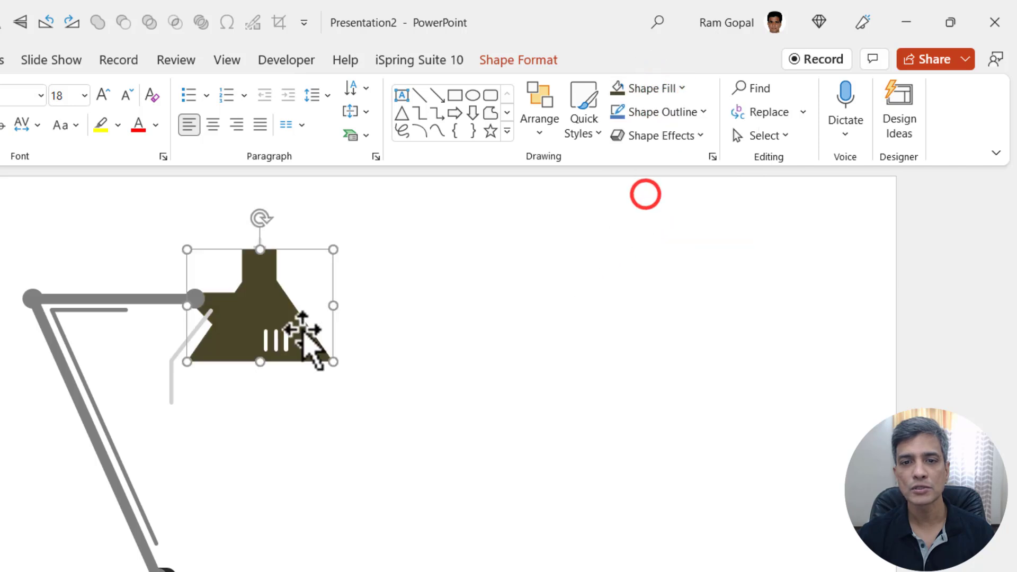
click(175, 353)
click(659, 87)
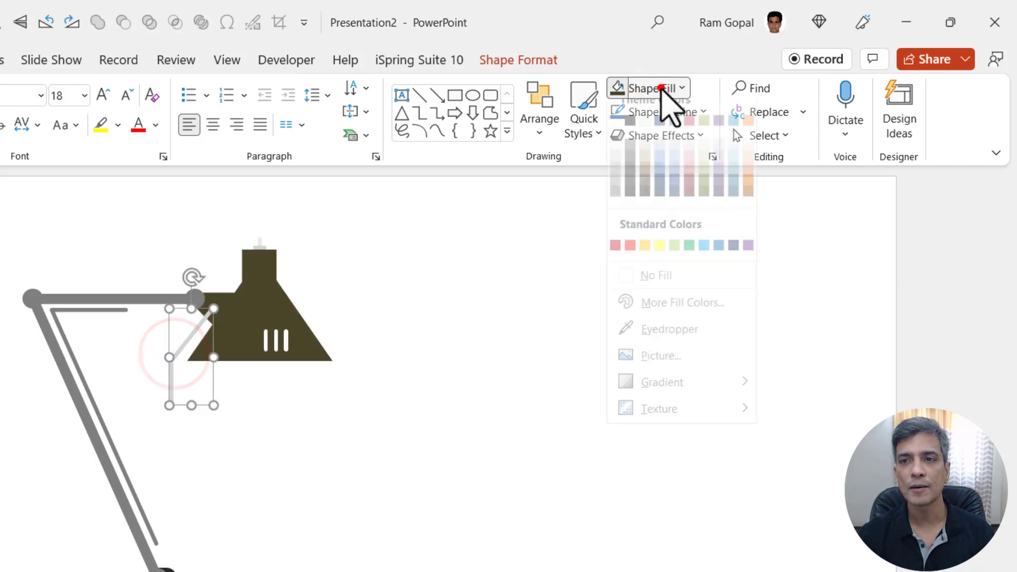
click(631, 193)
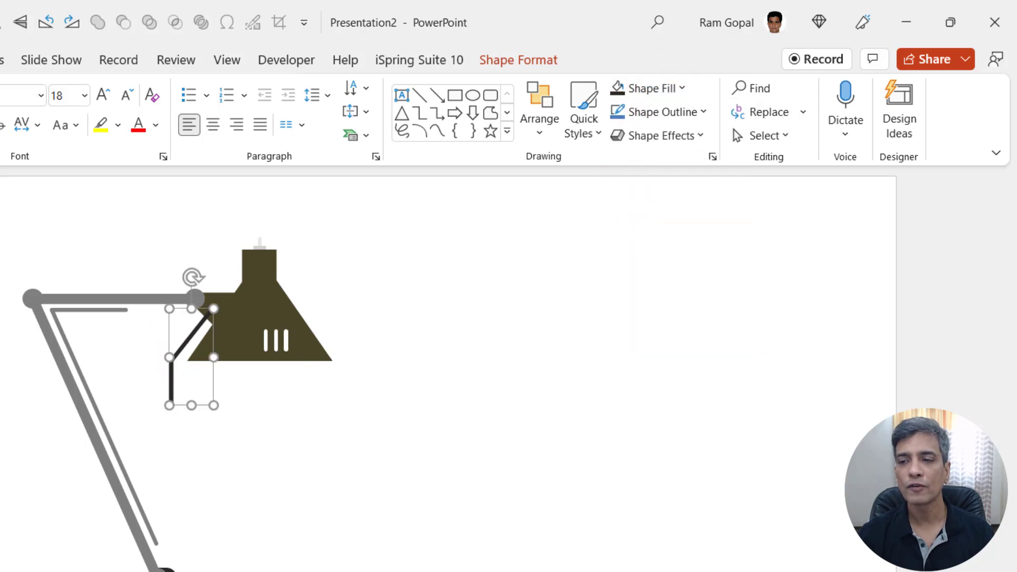
drag(956, 570, 109, 182)
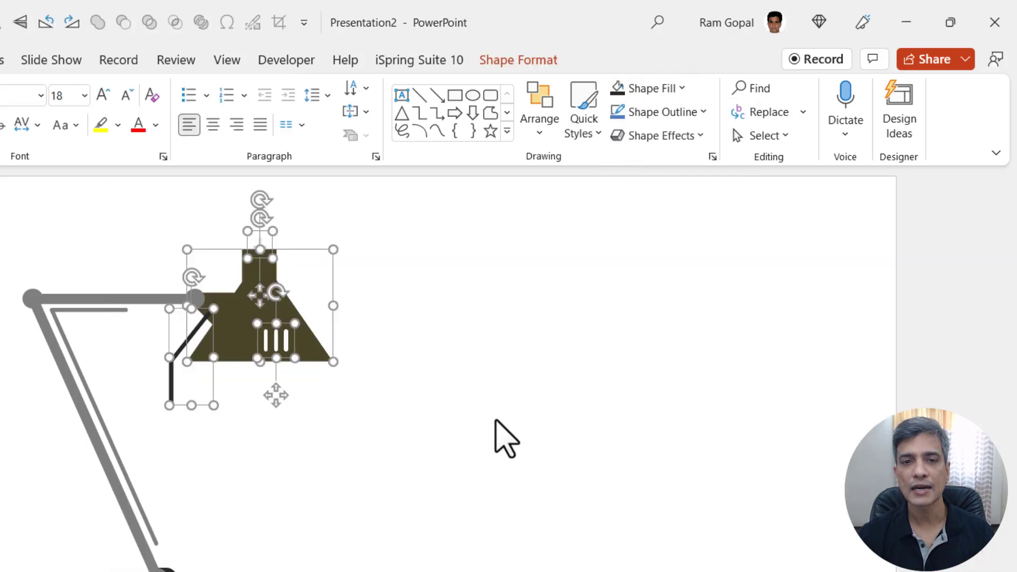
- Group the lamp-head pieces with Ctrl+G, tilt them clockwise toward the desk, and move them onto the arm
key(ctrl+g)
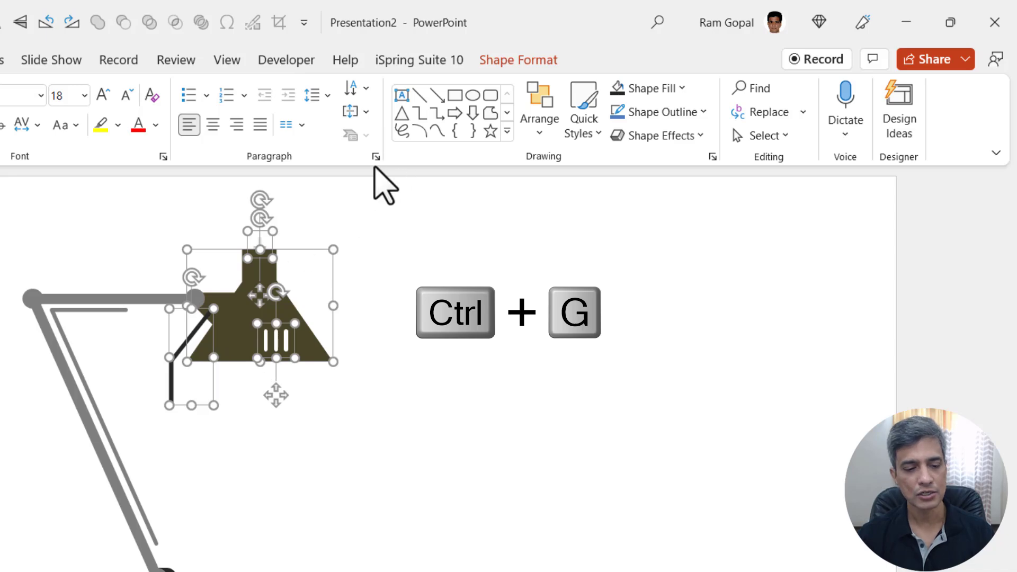
click(533, 295)
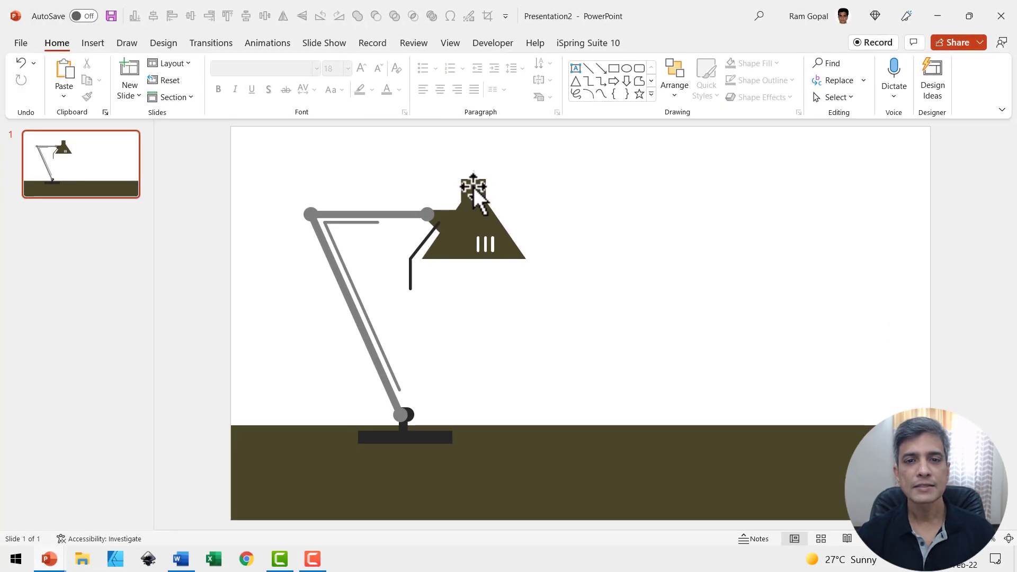
click(336, 262)
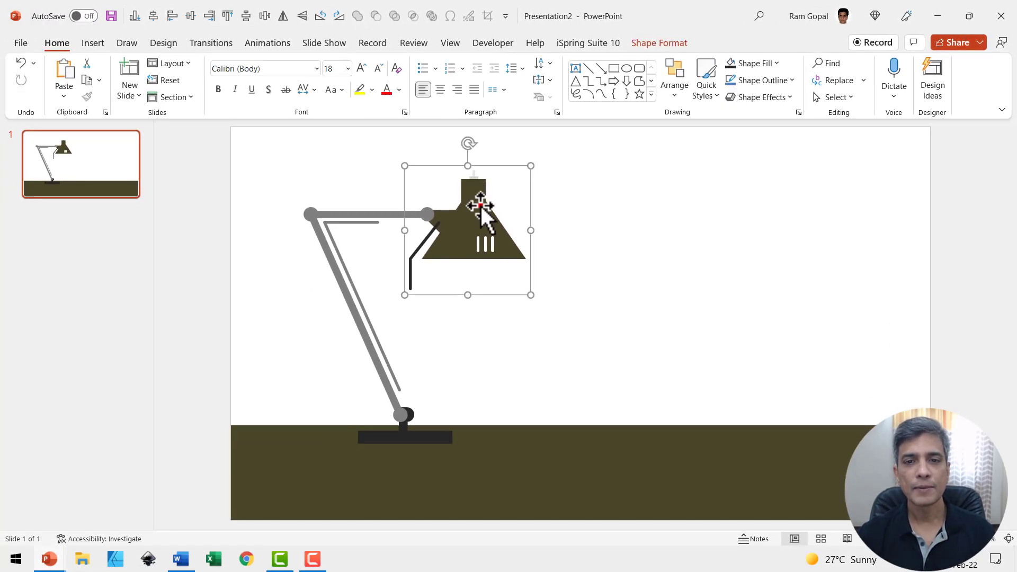
drag(465, 138, 503, 187)
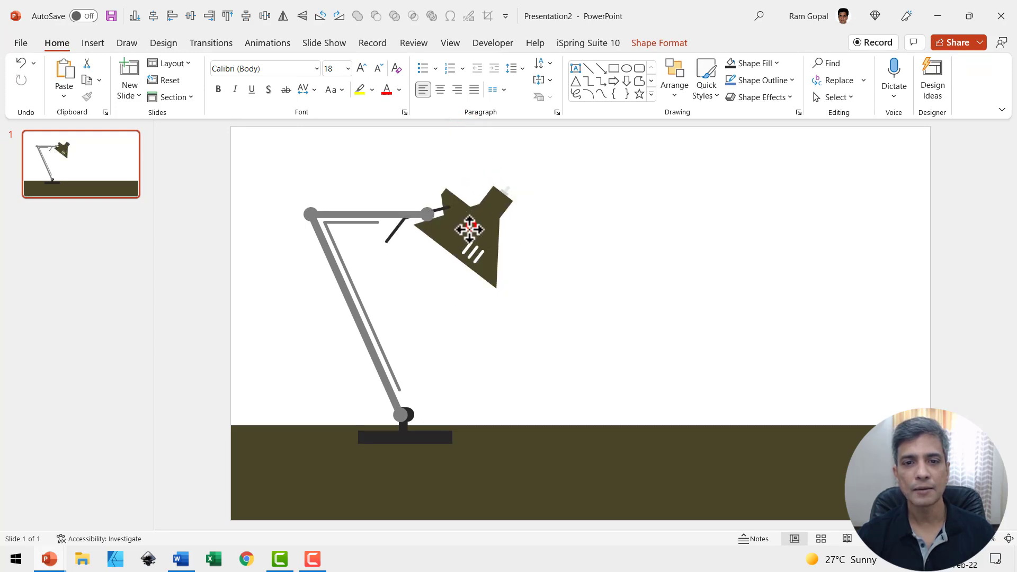
drag(470, 227, 454, 248)
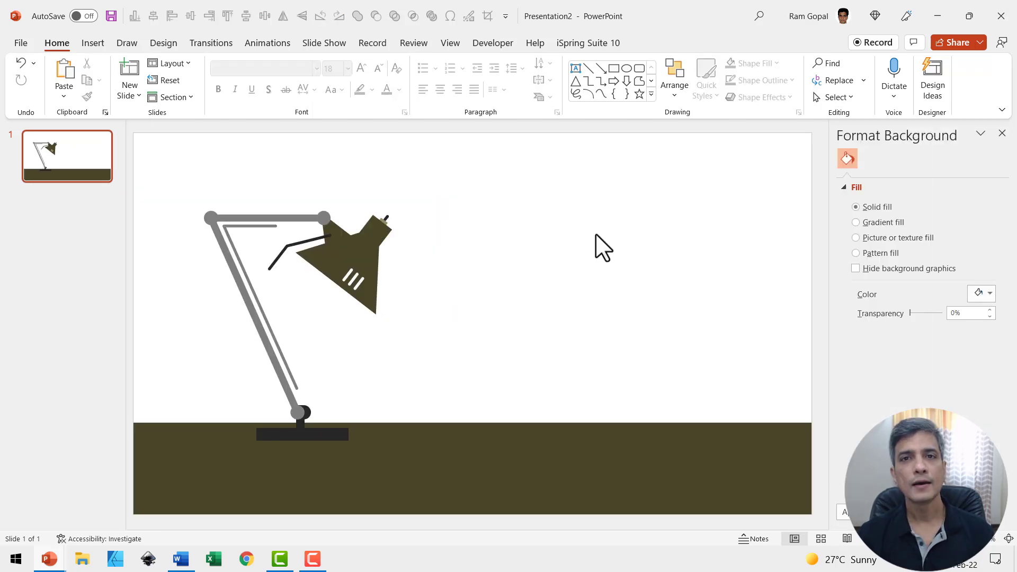
- Give the slide background a solid grey fill in Format Background
right_click(595, 234)
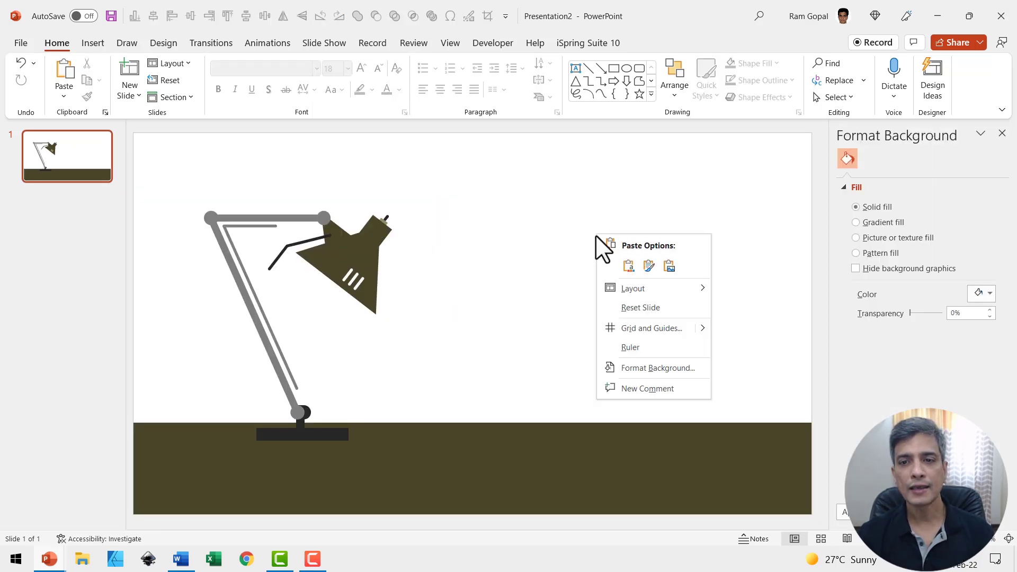
click(644, 363)
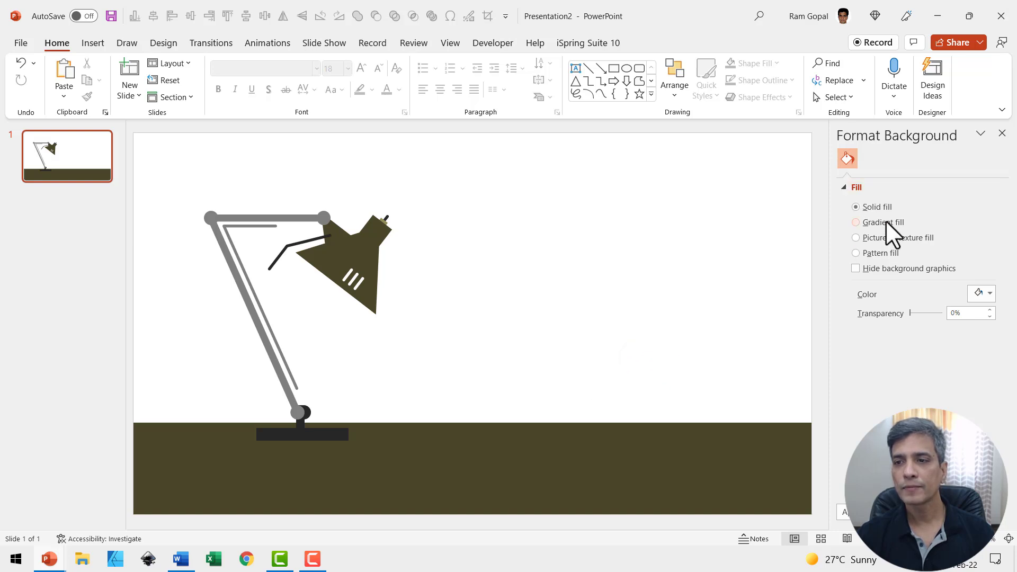
click(974, 291)
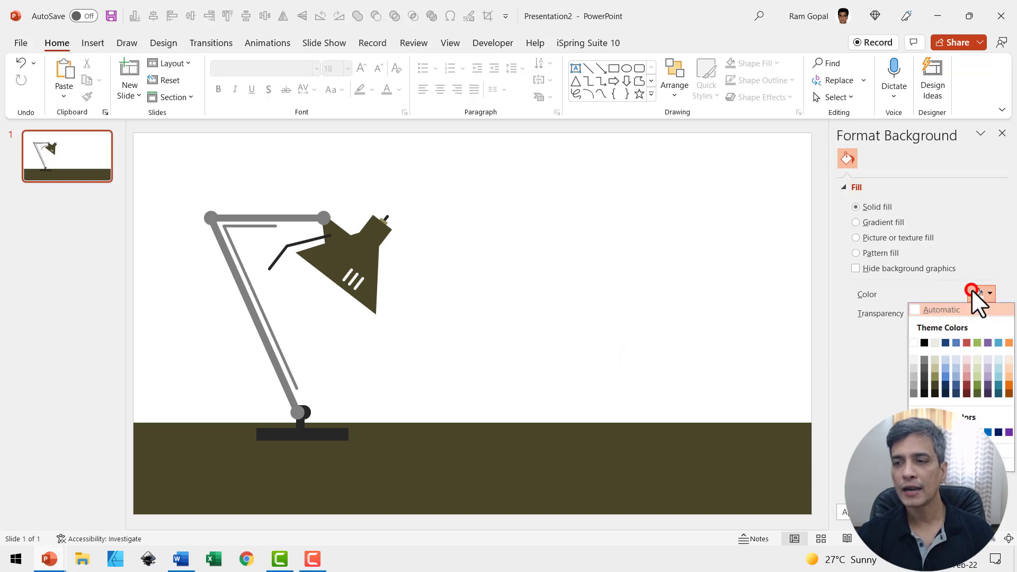
click(913, 385)
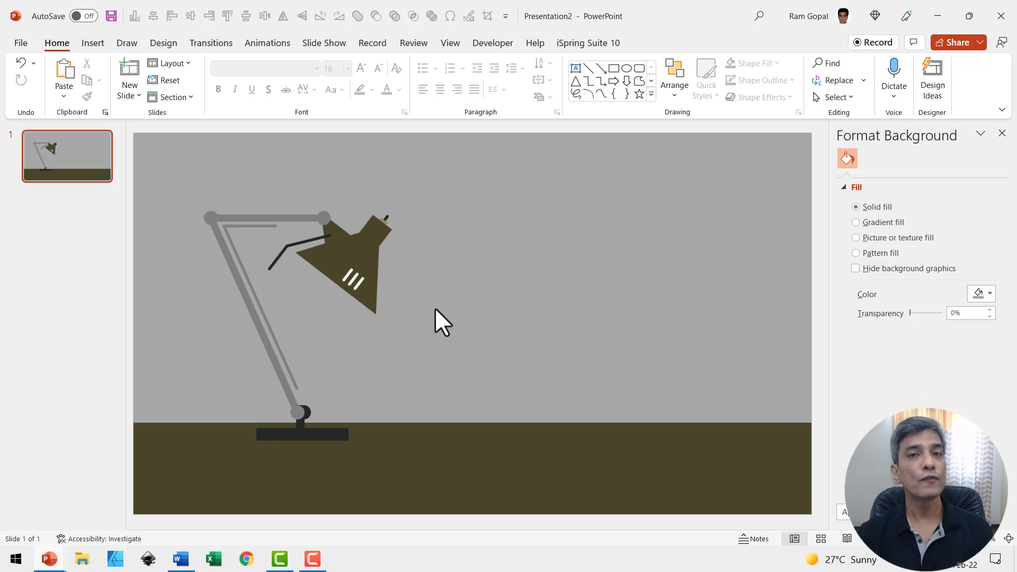
- Recolour the lamp arm dark grey and duplicate slide 1 as slide 2
click(240, 217)
click(761, 67)
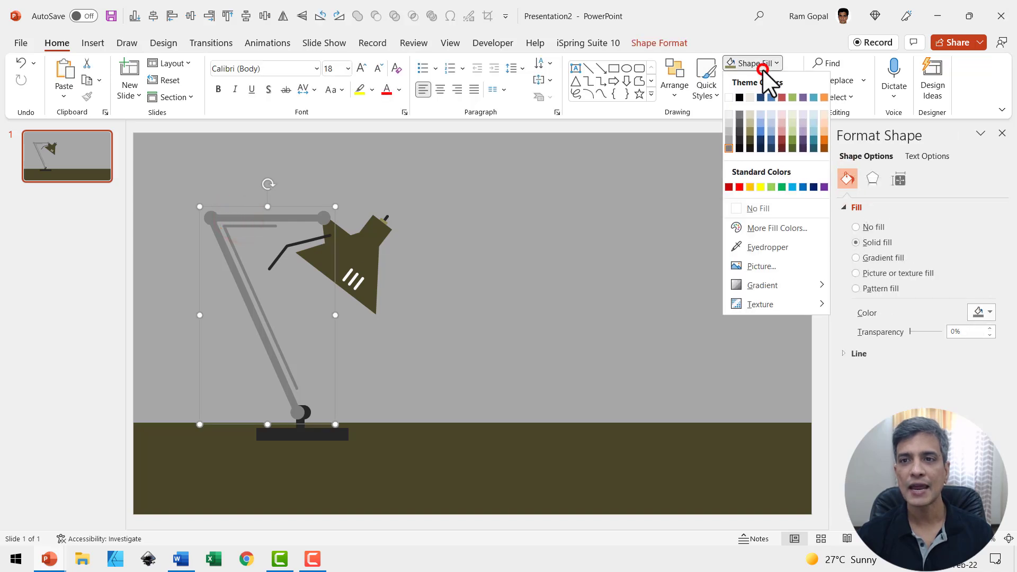
click(738, 134)
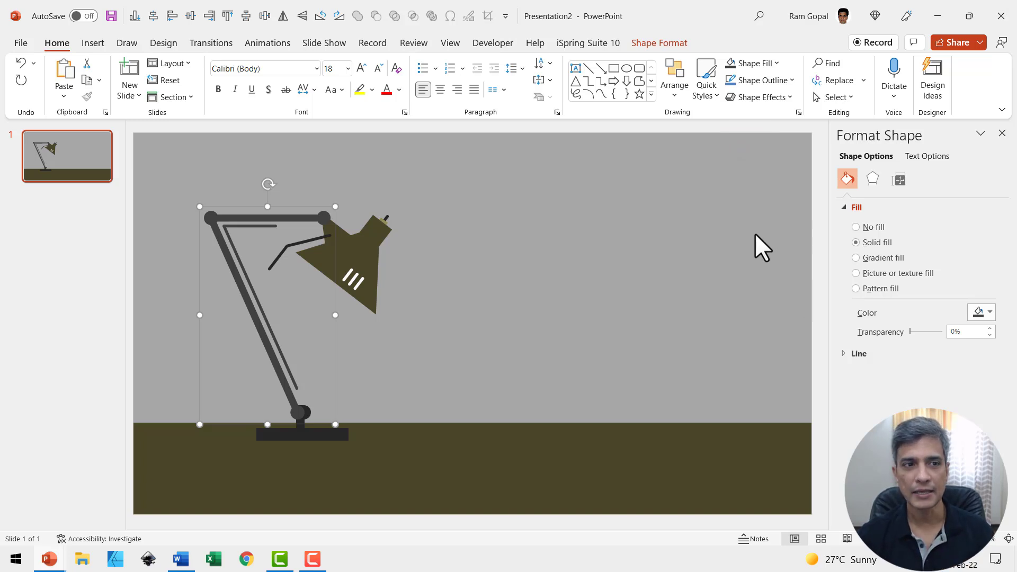
right_click(82, 164)
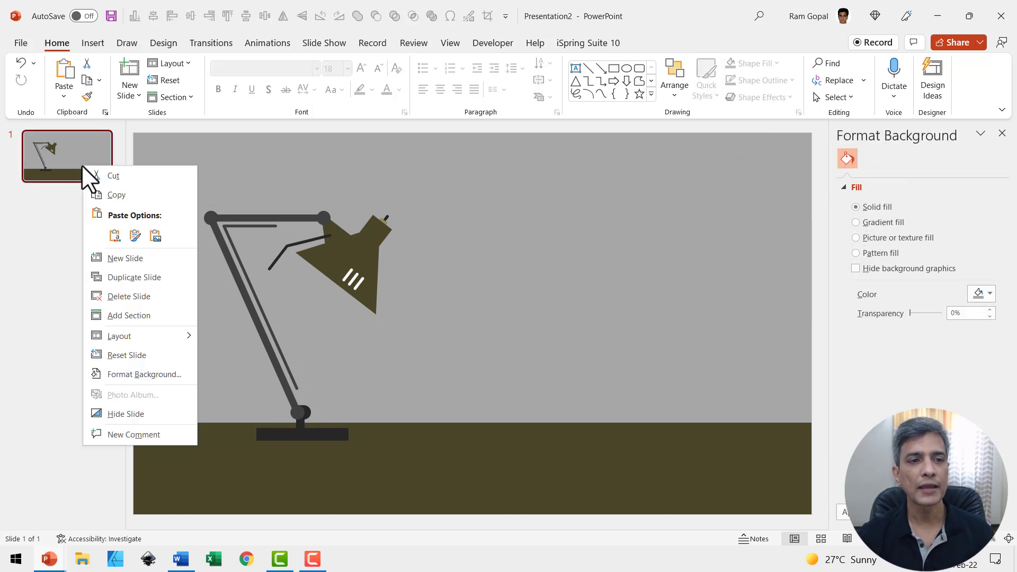
click(151, 278)
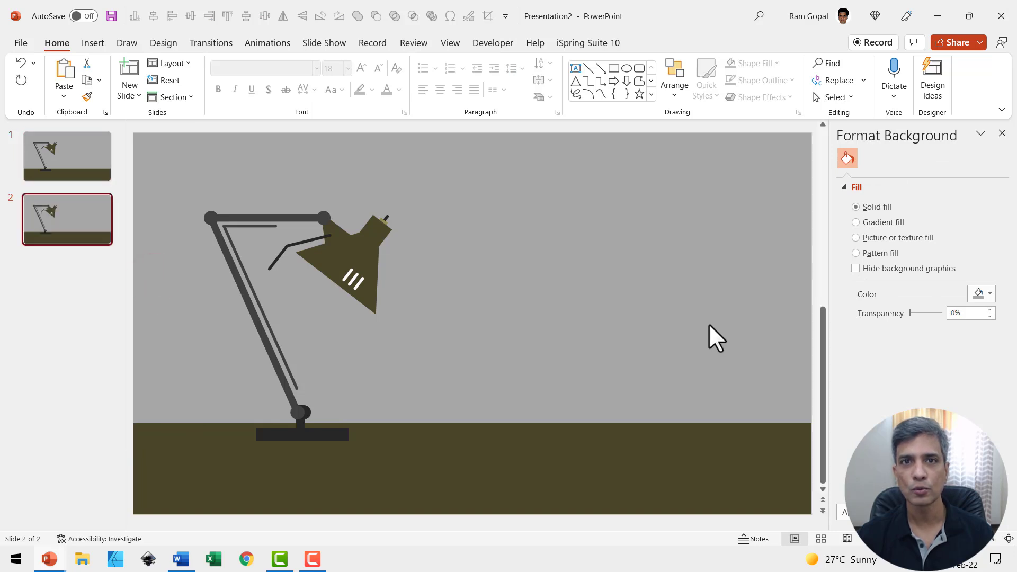
- On slide 2, rotate the lamp shade counter-clockwise to point right and move it up-right onto the arm
click(382, 241)
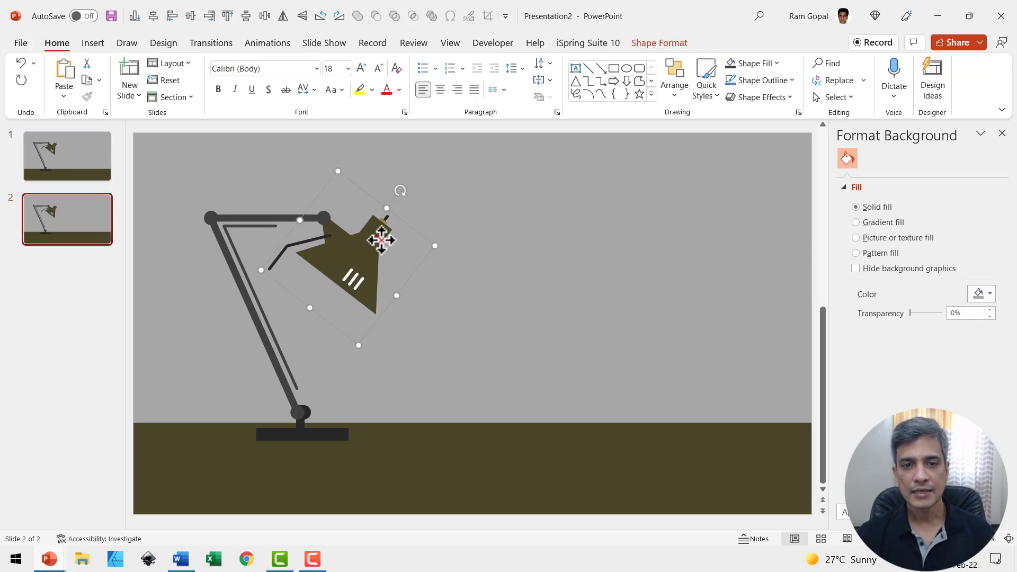
drag(401, 190, 294, 180)
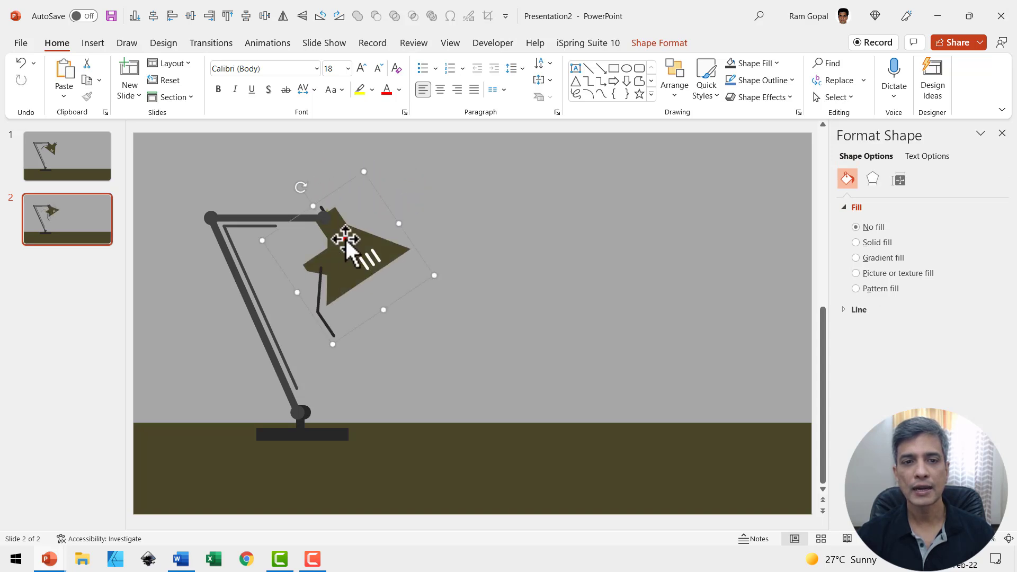
drag(344, 237, 361, 188)
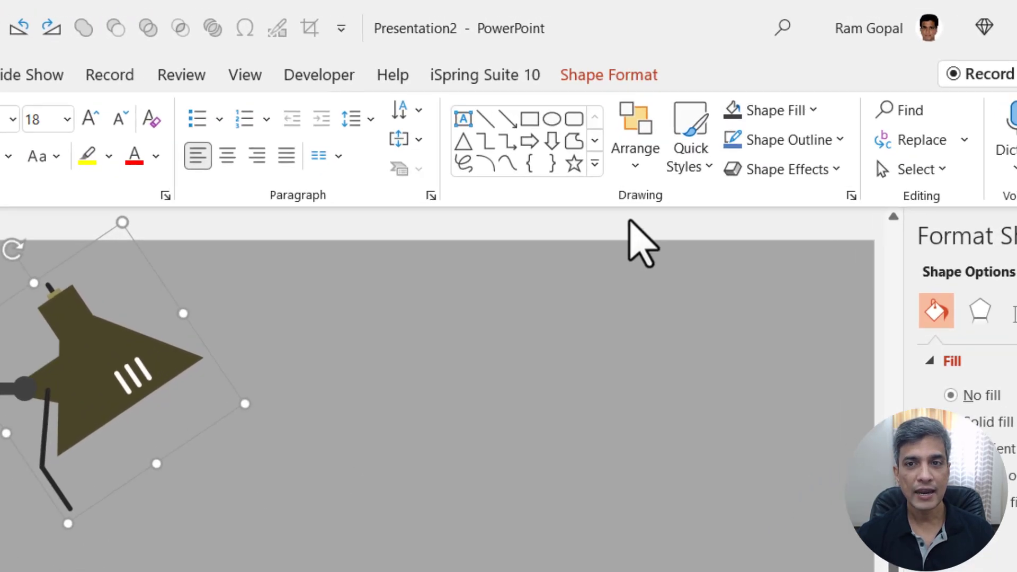
- Draw a freeform light-beam shape from the lamp head down to the slide's bottom edge
click(594, 164)
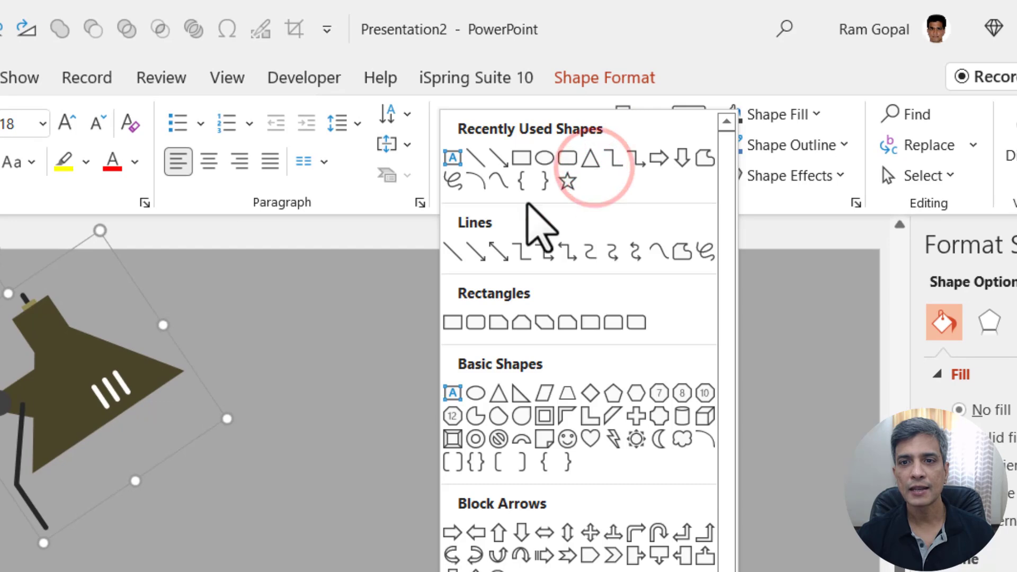
click(683, 253)
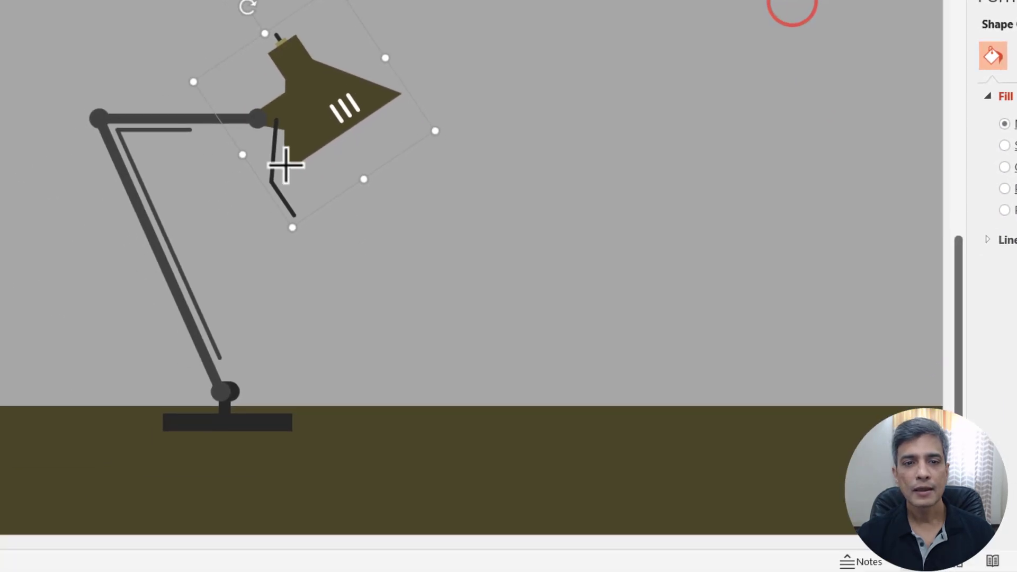
click(286, 165)
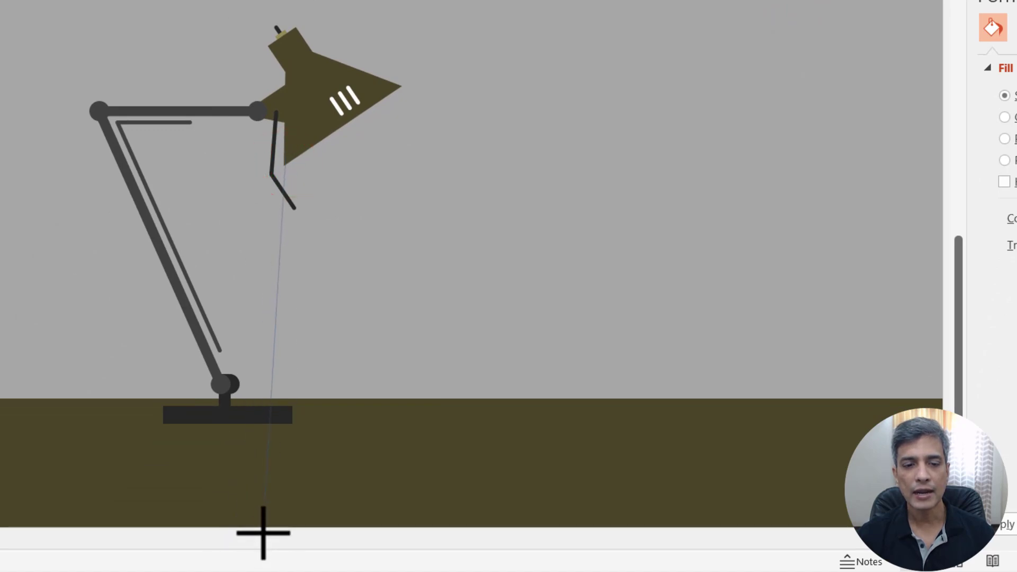
click(263, 533)
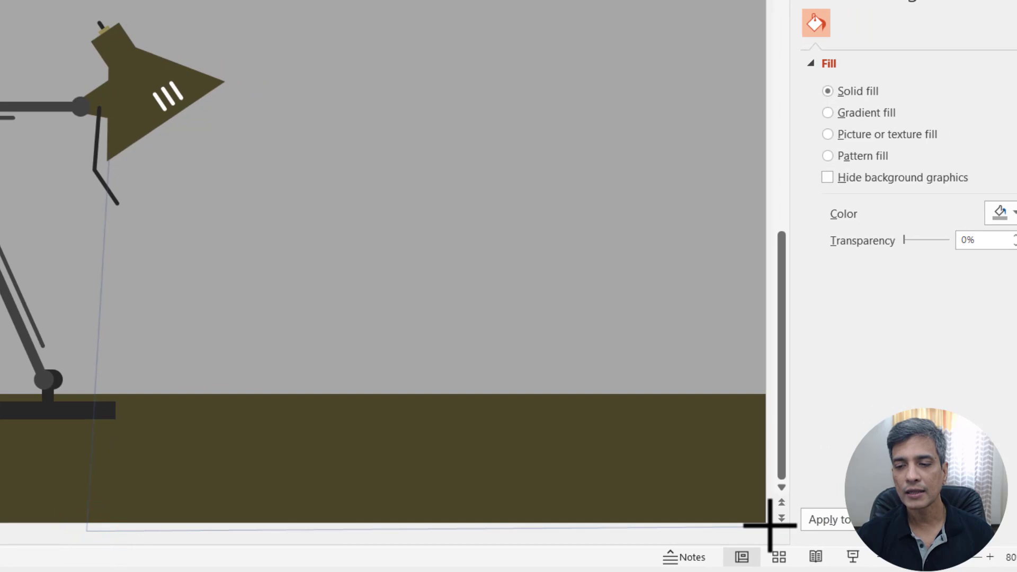
click(770, 525)
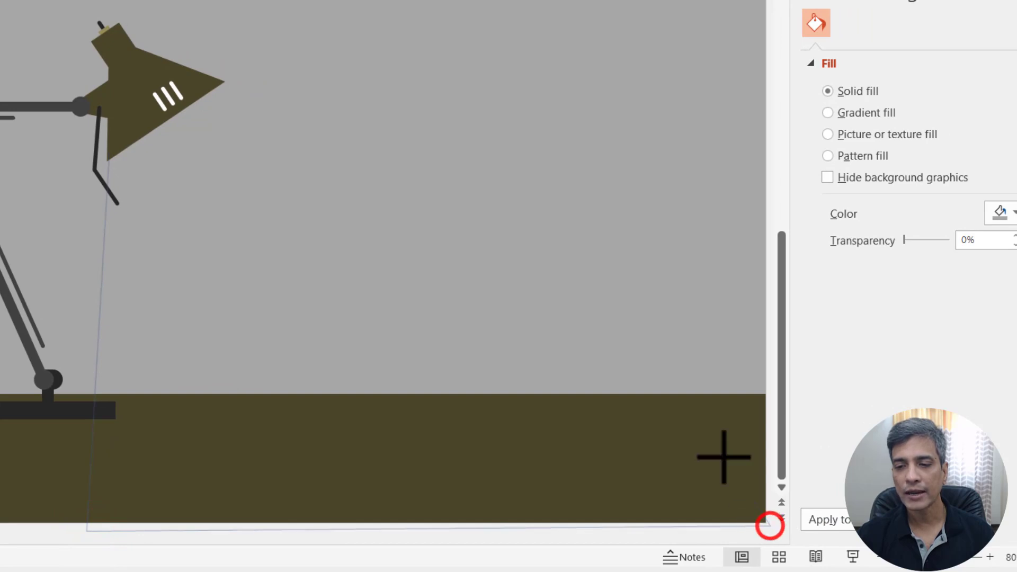
click(220, 82)
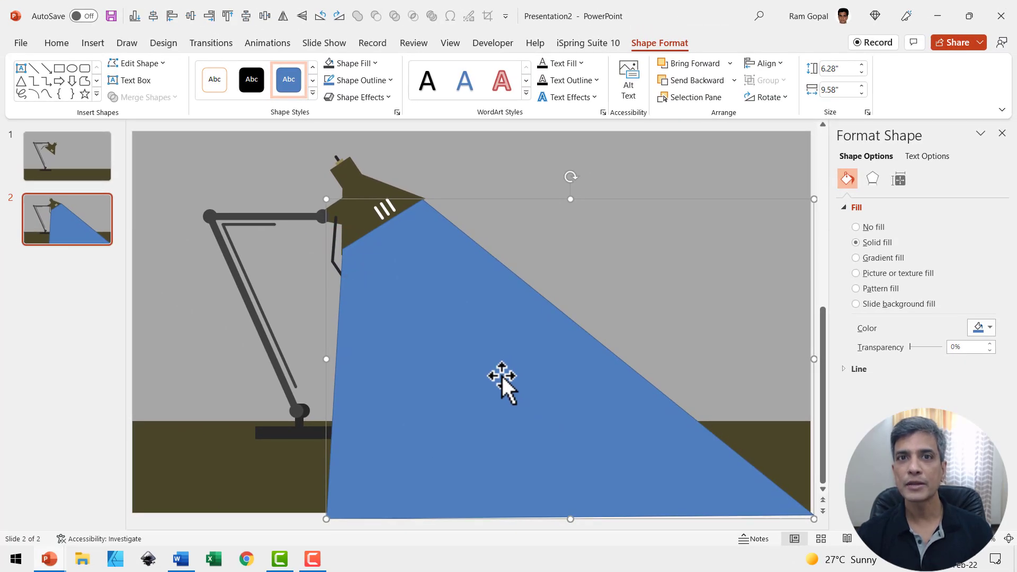
- Fill the light beam white and remove its outline
click(360, 60)
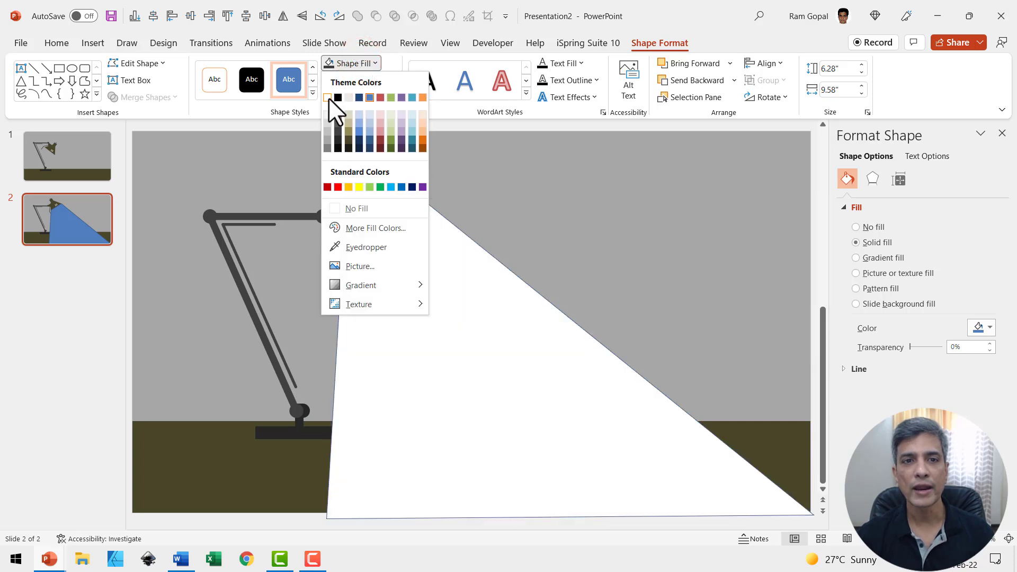
click(328, 98)
click(370, 80)
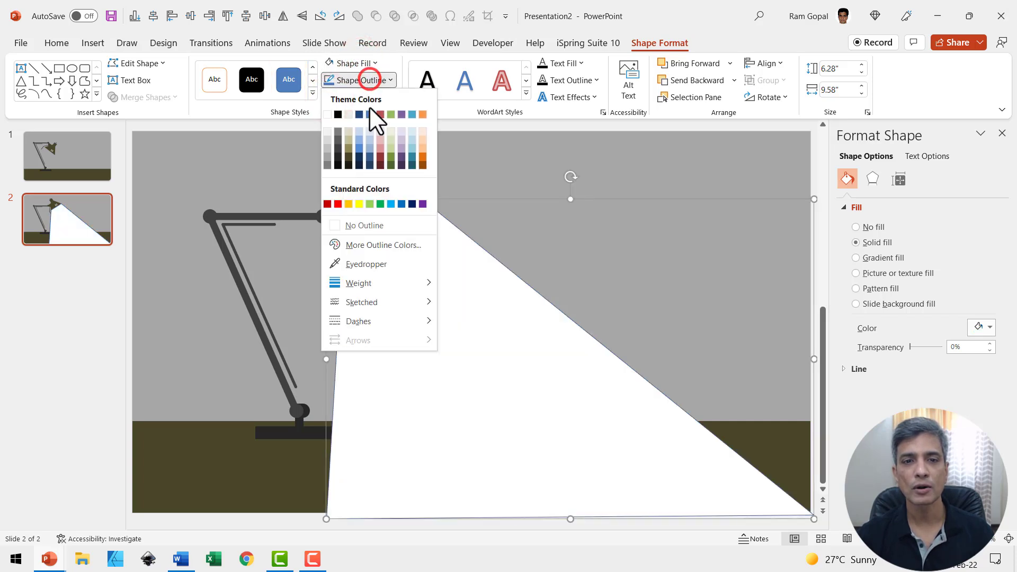
click(379, 226)
- Send the light beam to the back so the desk covers its lower part
right_click(523, 343)
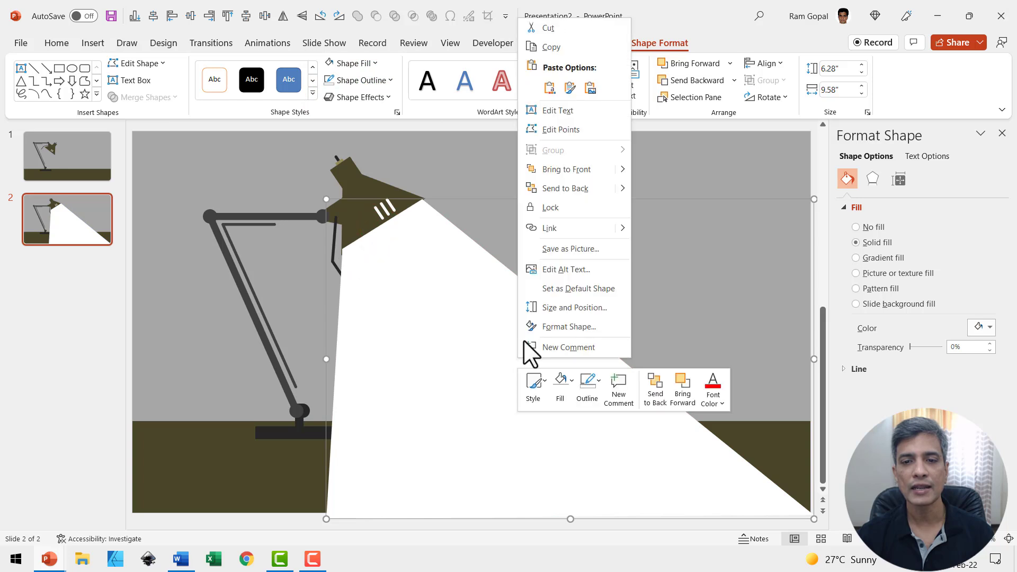
click(559, 190)
click(713, 279)
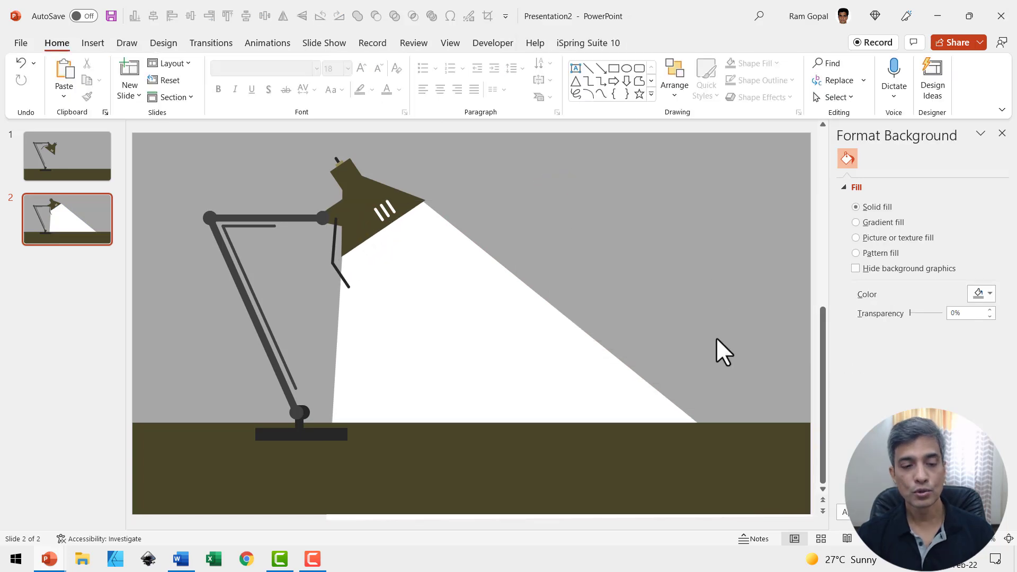
- Paste the 'Your Presentation Title' text box and zoom out past the slide edges
key(ctrl+v)
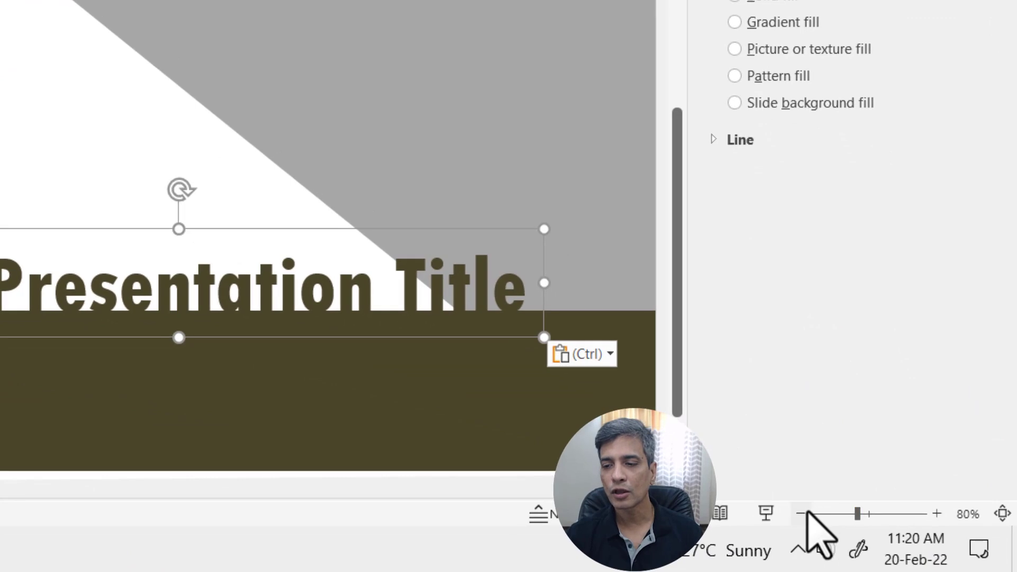
click(896, 538)
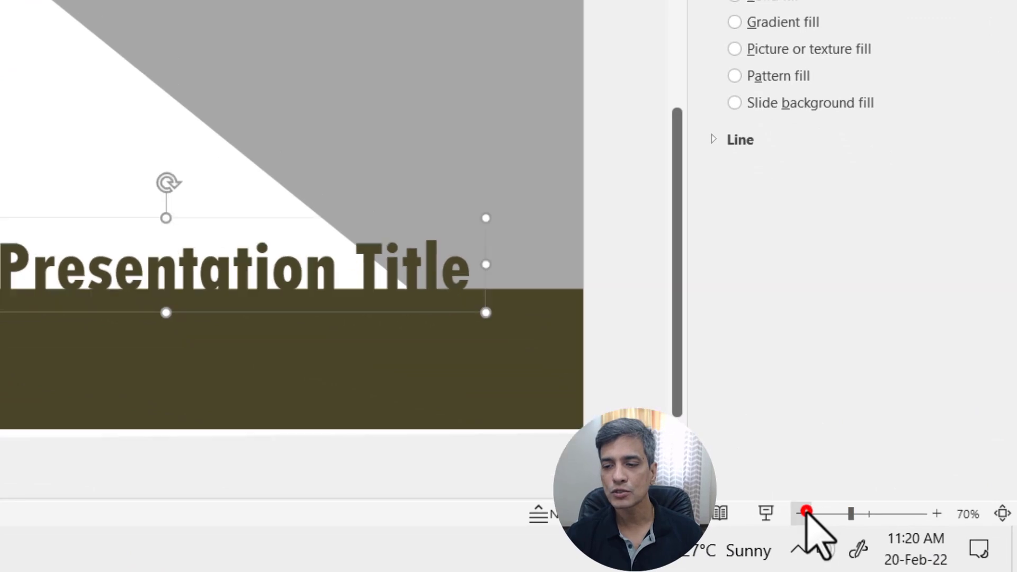
click(805, 511)
click(805, 512)
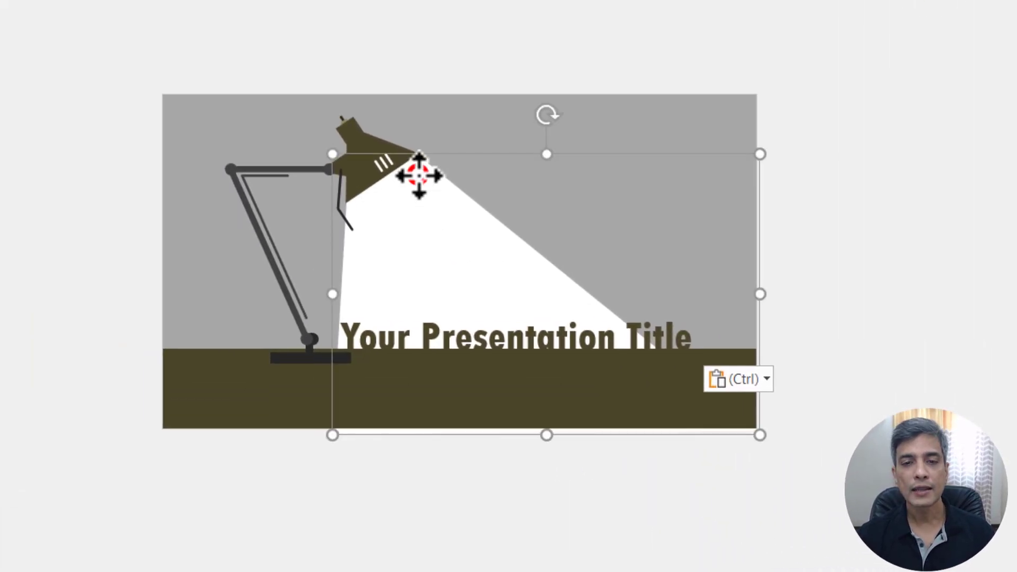
- Use Edit Points to drag the beam's bottom-right corner beyond the slide edge, then fit the slide to the window
right_click(418, 175)
click(493, 240)
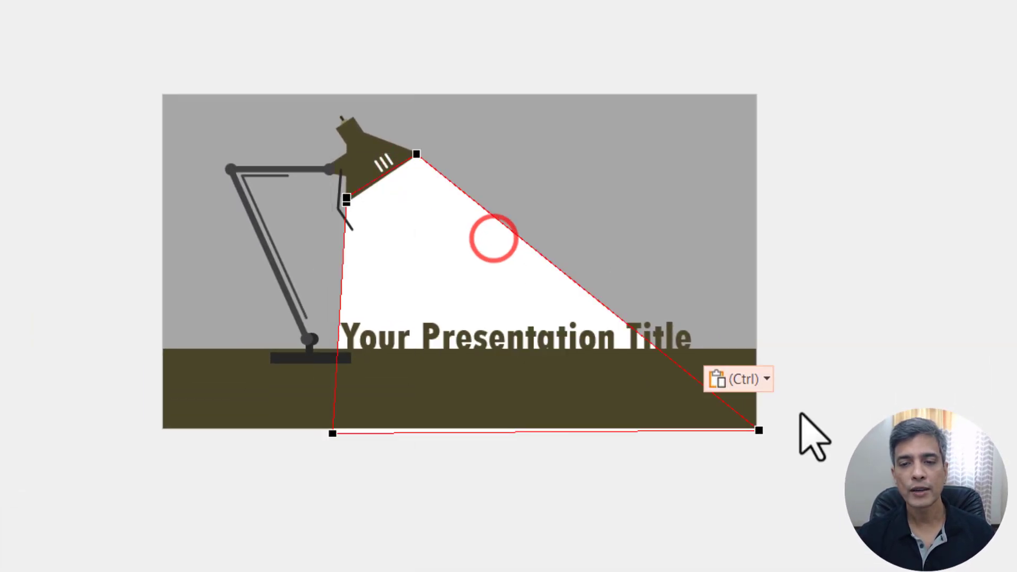
drag(758, 428, 867, 433)
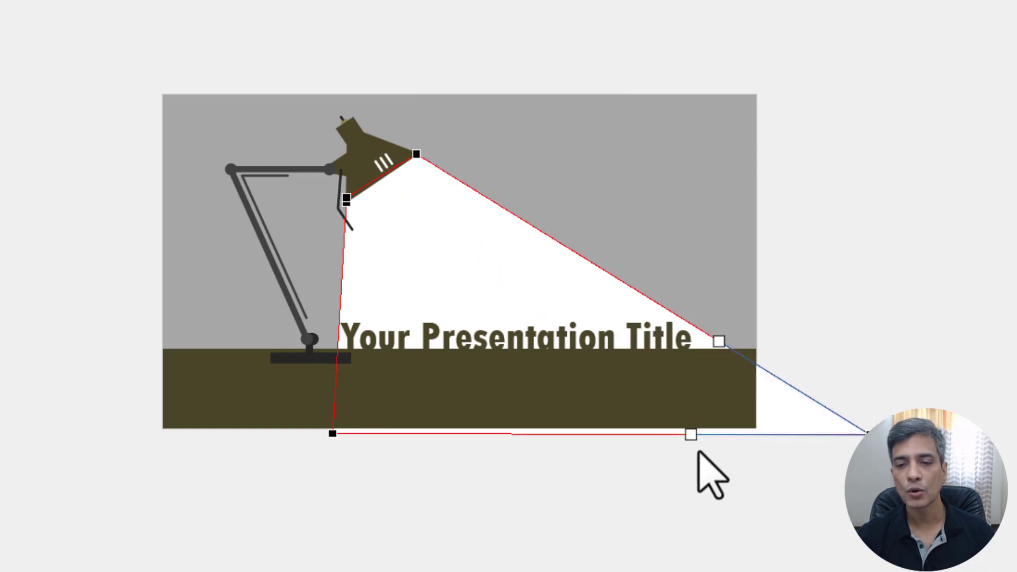
drag(690, 434, 690, 440)
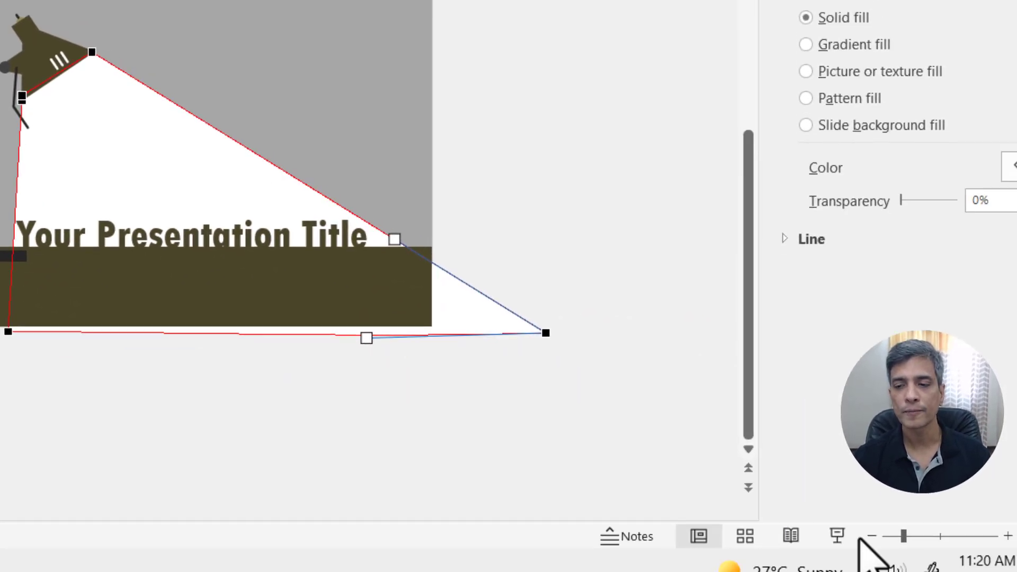
click(1001, 513)
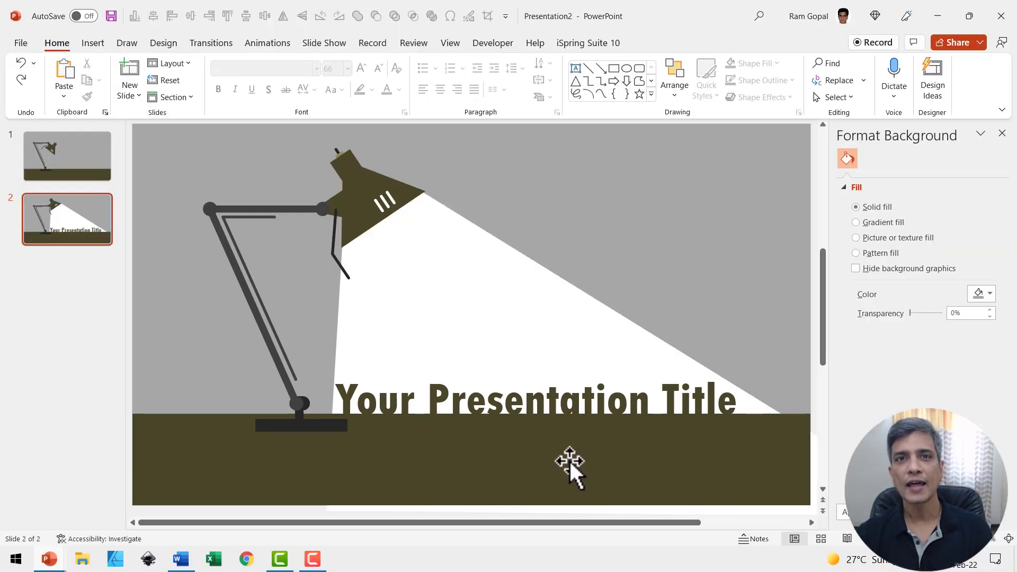
- Give slide 2 the Morph transition, then select the light beam shape
click(82, 211)
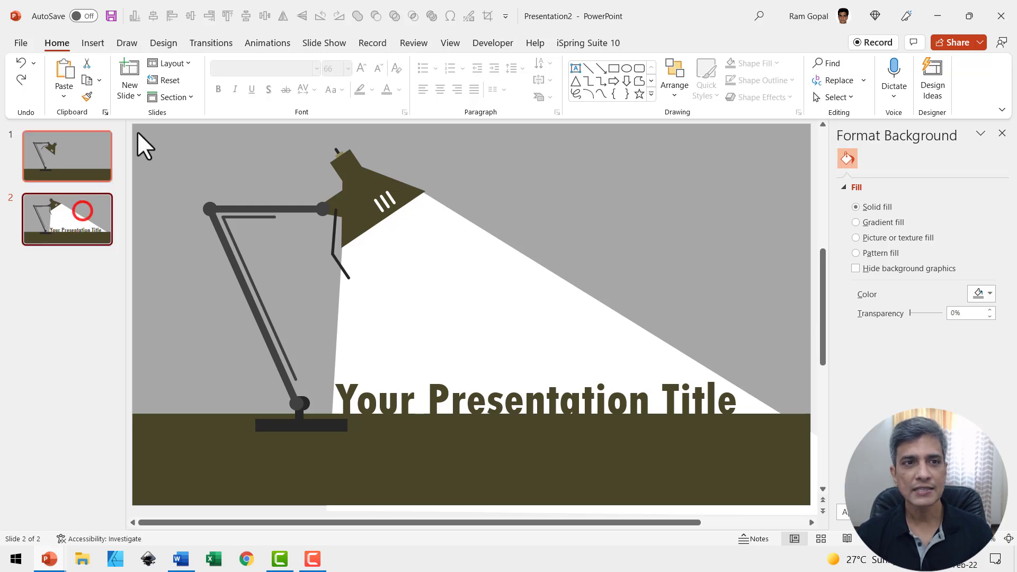
click(212, 43)
click(140, 85)
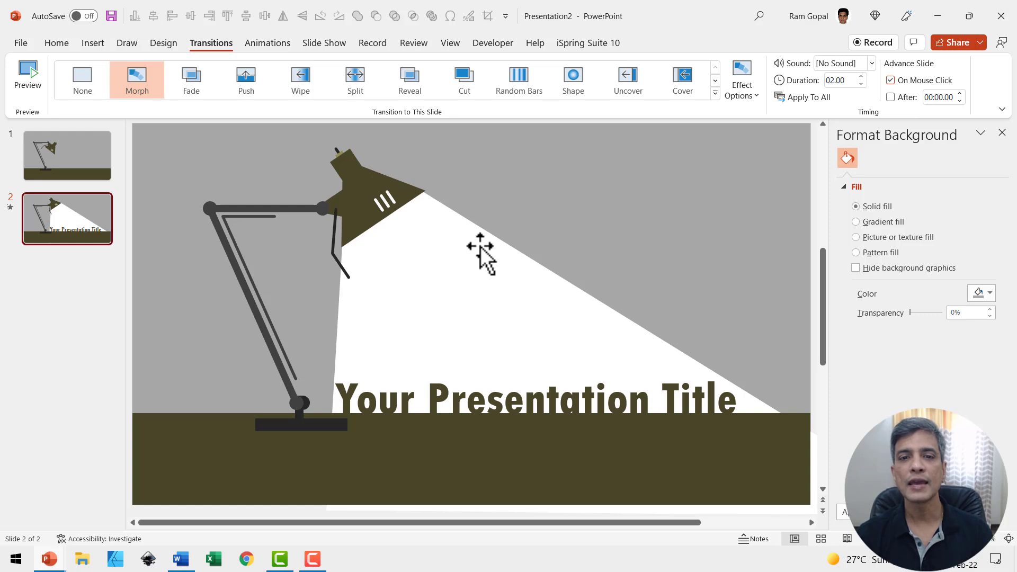
click(451, 237)
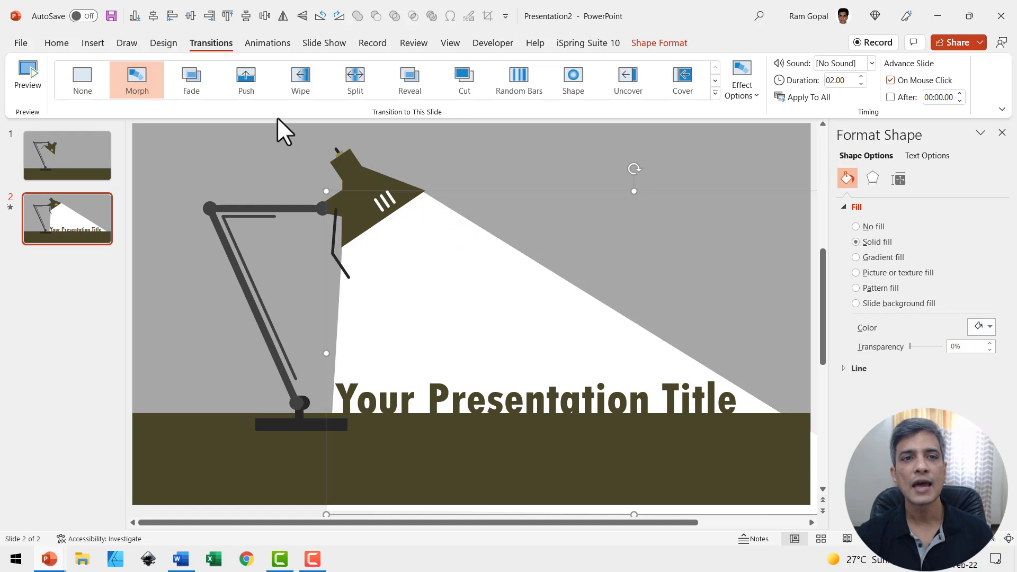
- Give the light beam a Wipe entrance from the top, starting After Previous
click(271, 44)
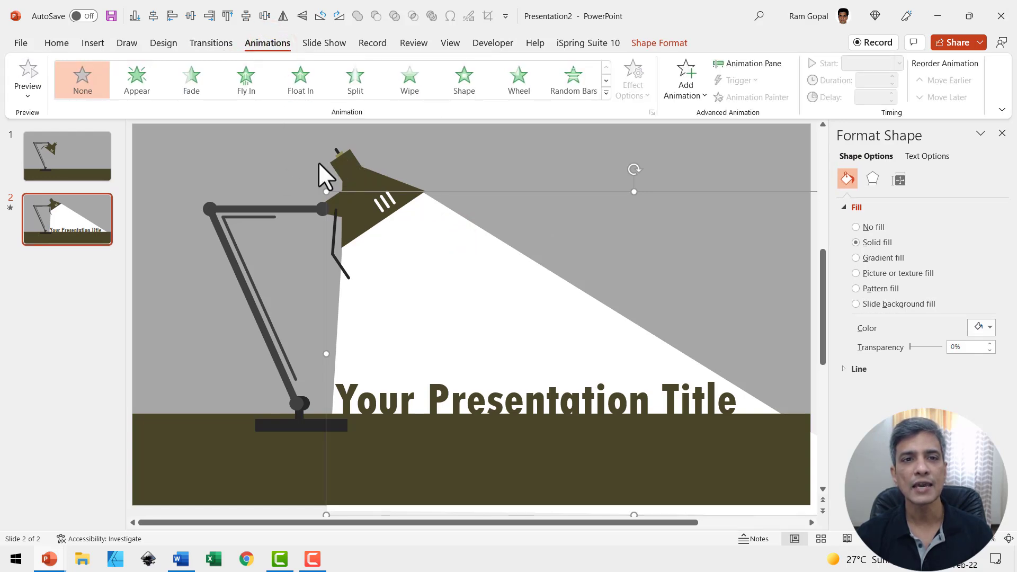
click(407, 85)
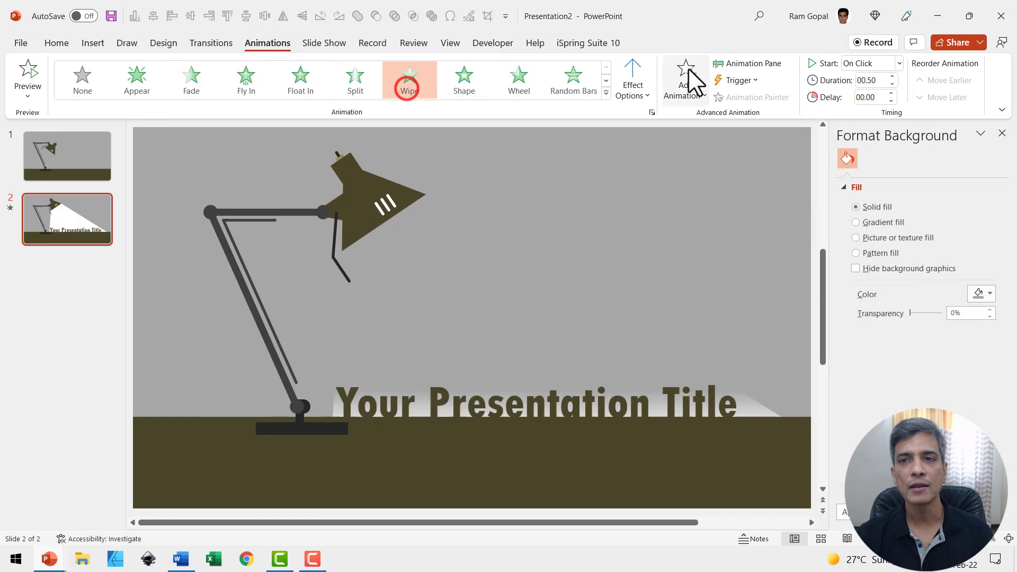
click(630, 75)
click(667, 237)
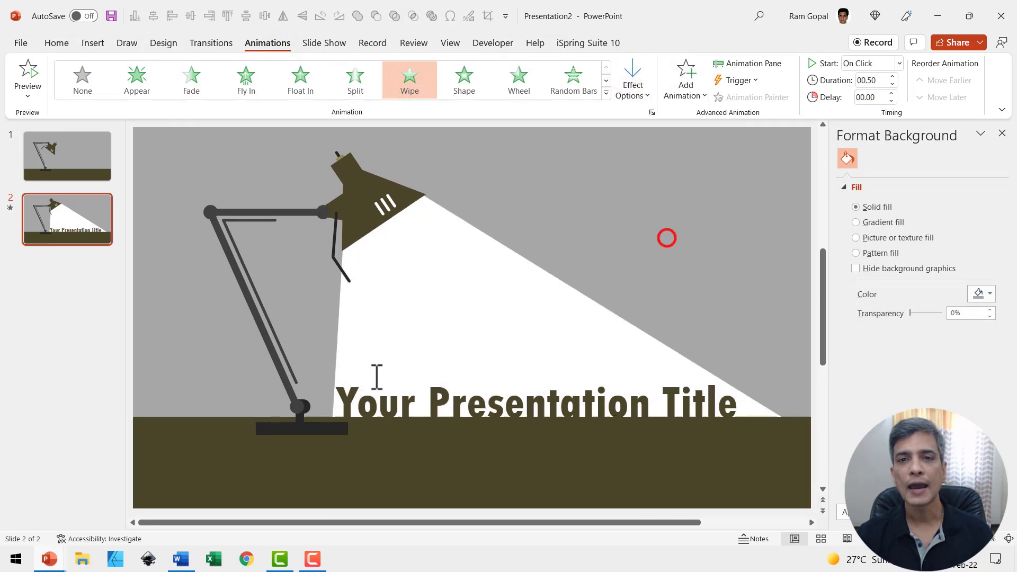
click(861, 59)
click(862, 110)
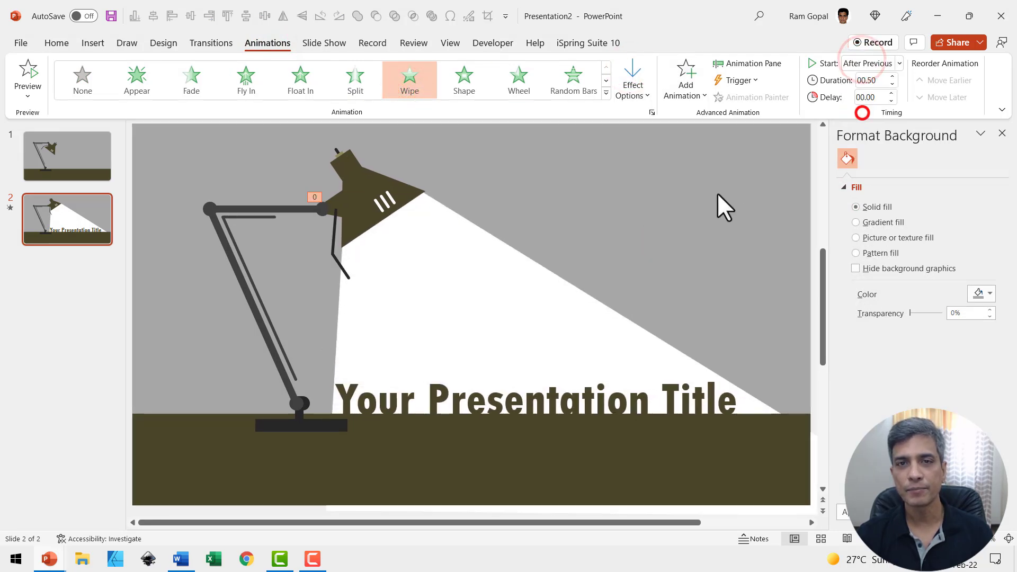
click(709, 200)
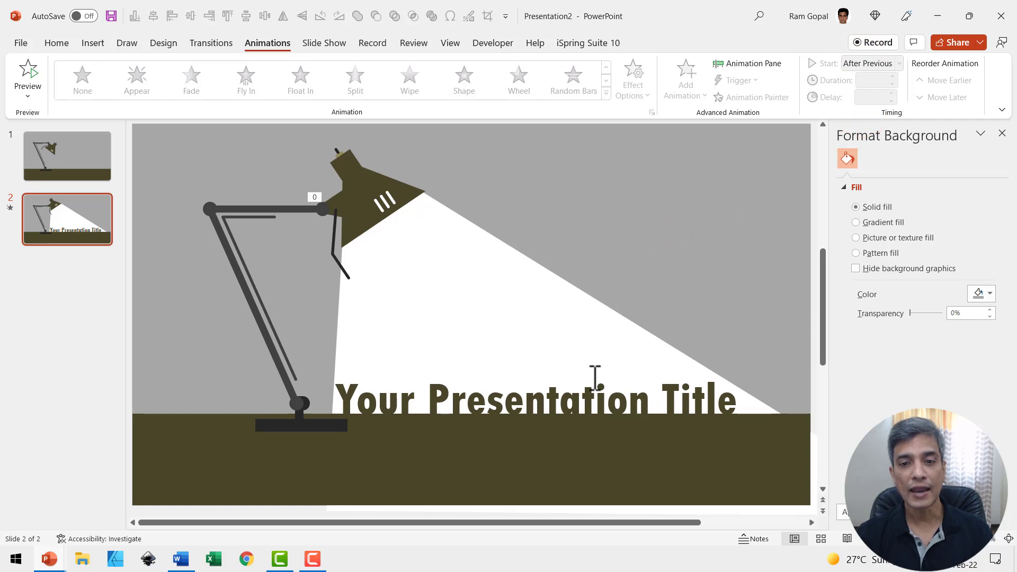
- Give the title text box a Fade entrance starting With Previous
click(513, 395)
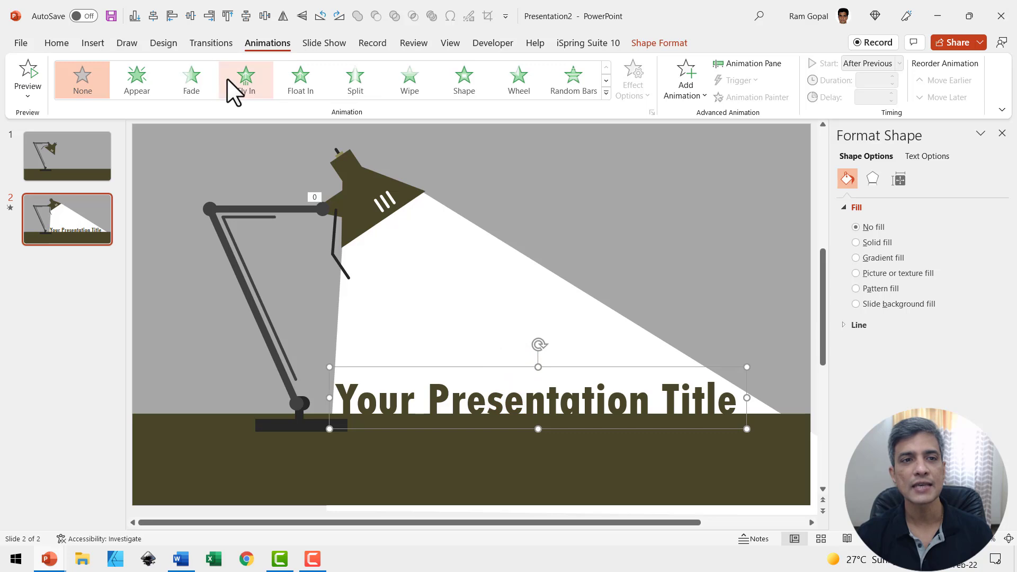
click(207, 81)
click(875, 63)
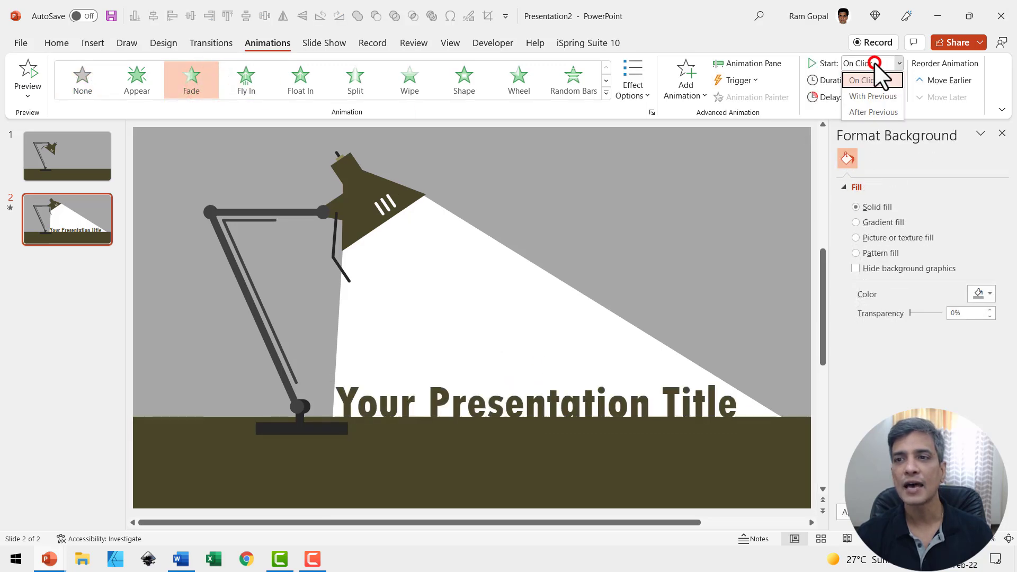
click(872, 96)
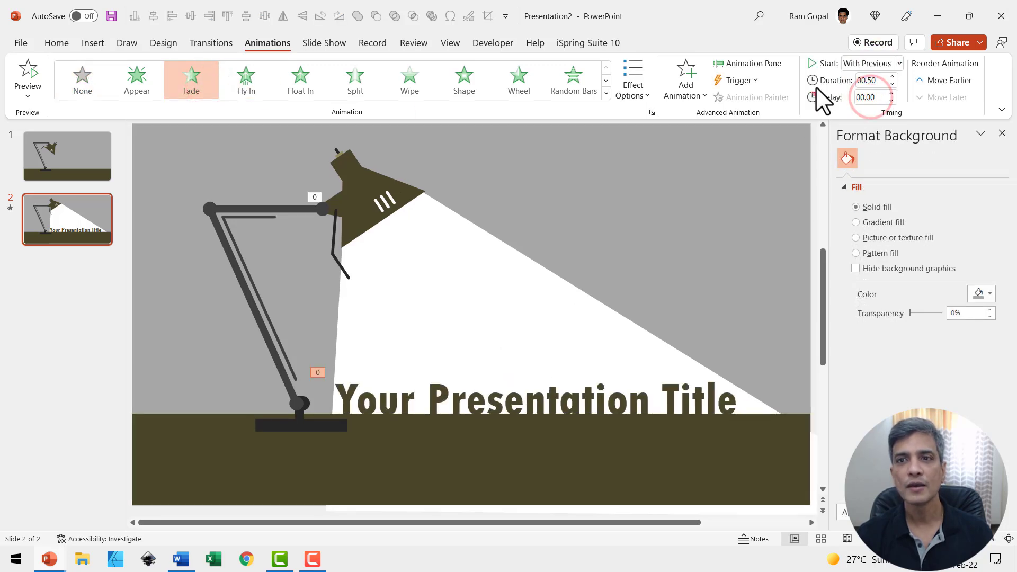
- Open the Animation Pane and check the Freeform wipe and TextBox 28 fade timings
click(767, 63)
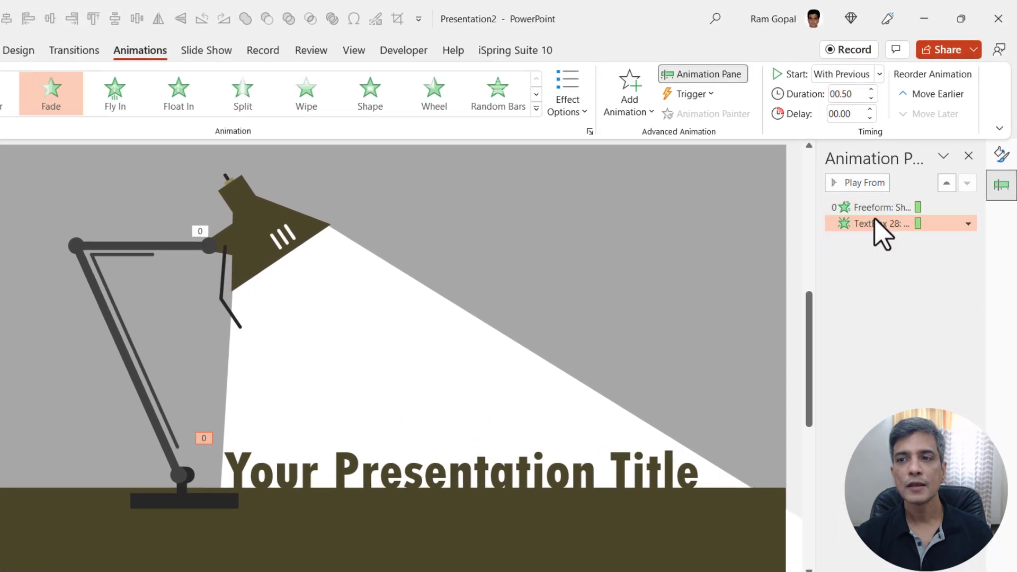
click(895, 178)
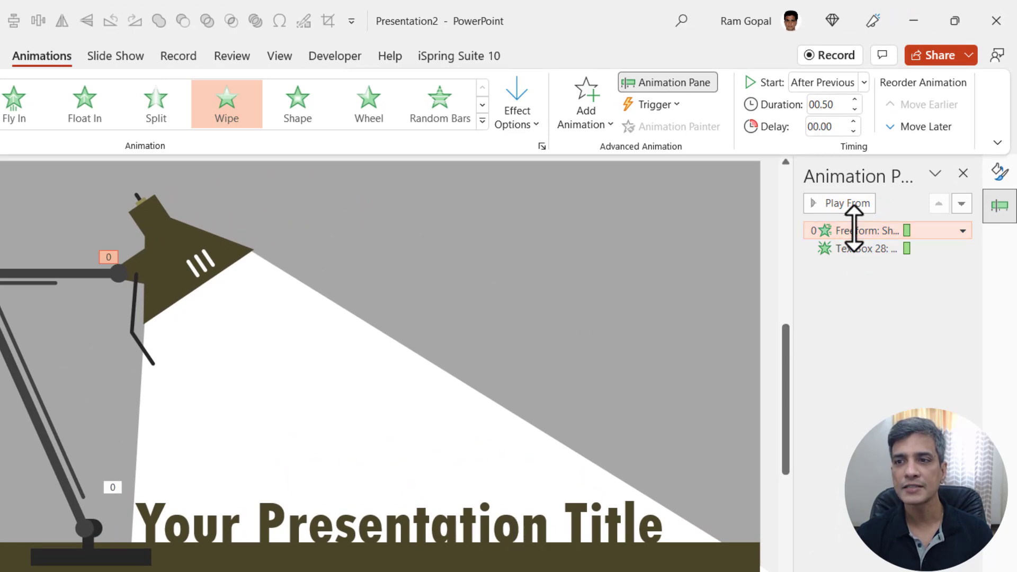
click(853, 248)
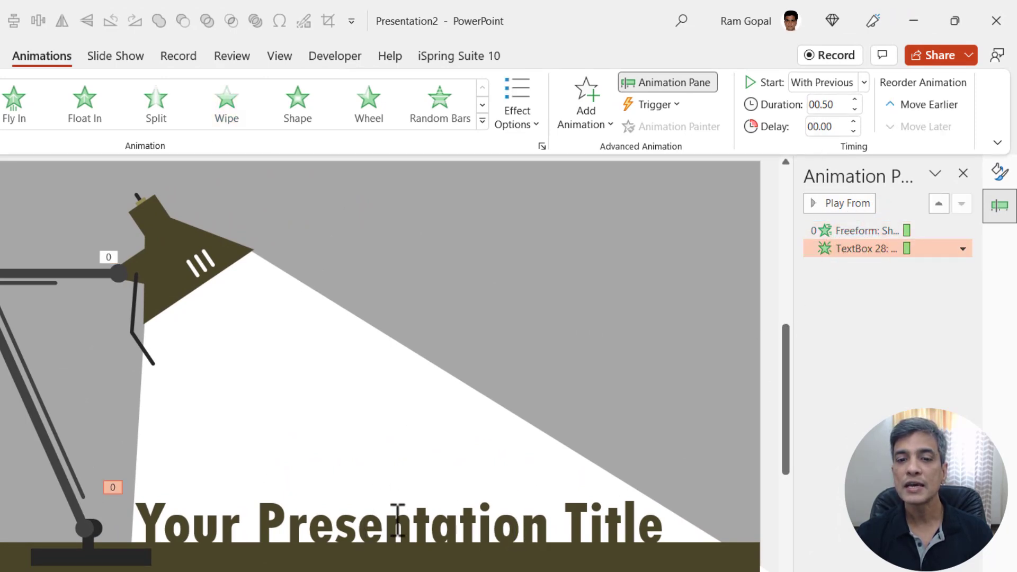